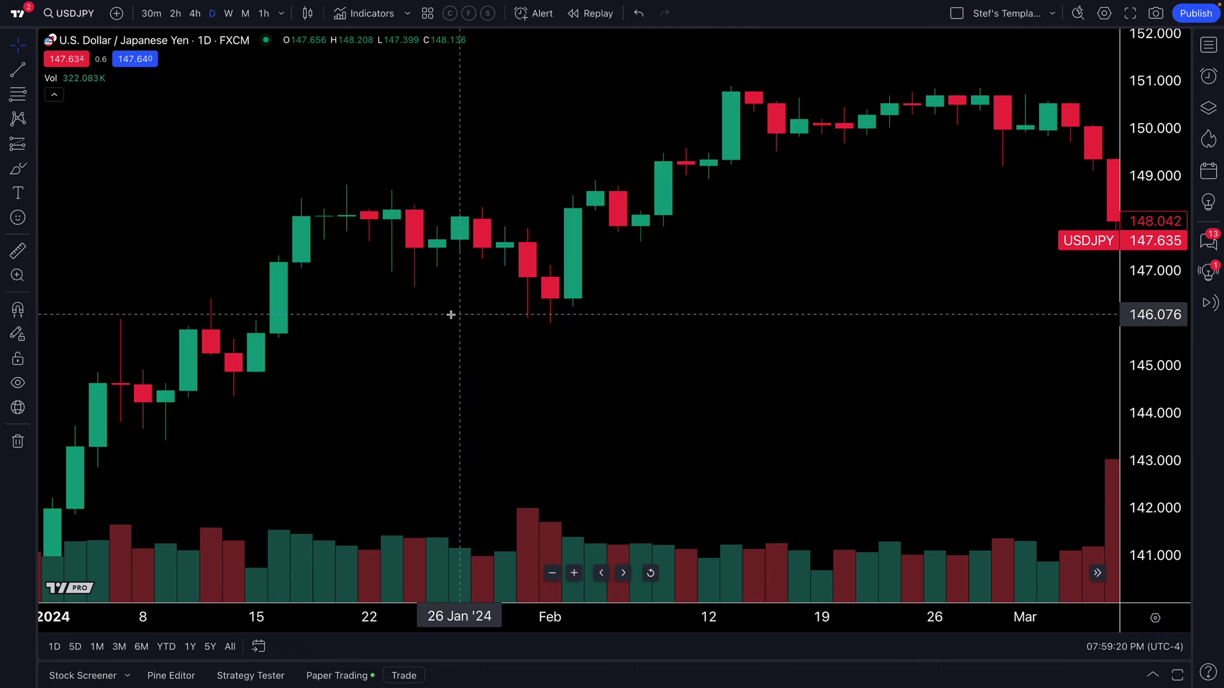
Pan the USDJPY daily chart and zoom out until October through May is visible.
{"action": "left_click_drag", "start_coordinate": [784, 322], "coordinate": [467, 325]}
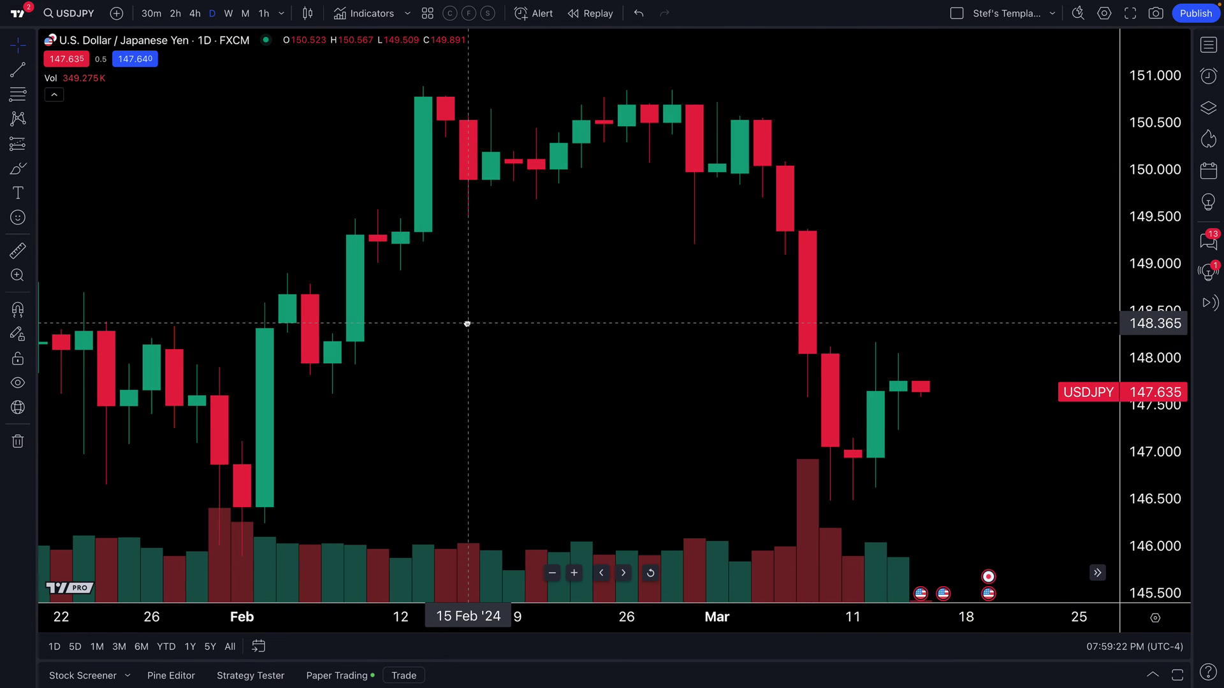
{"action": "scroll", "coordinate": [627, 366], "scroll_direction": "down", "scroll_amount": 5}
{"action": "left_click_drag", "start_coordinate": [667, 363], "coordinate": [393, 346]}
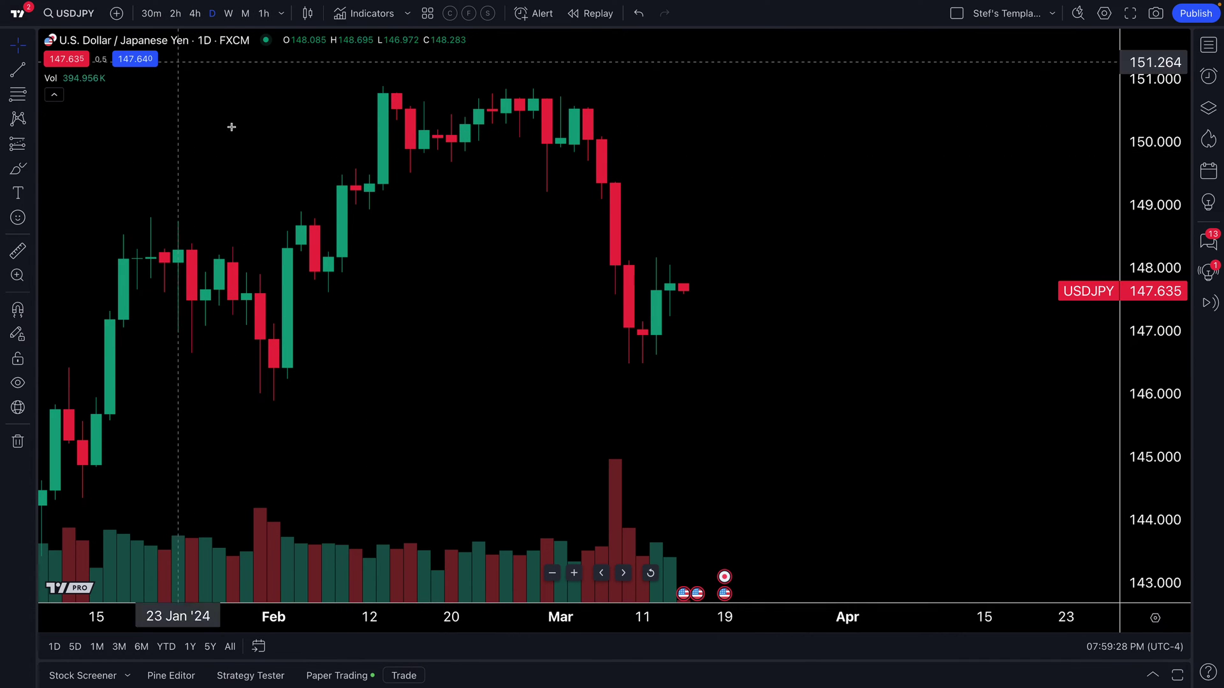
{"action": "scroll", "coordinate": [520, 369], "scroll_direction": "down", "scroll_amount": 4}
{"action": "scroll", "coordinate": [524, 368], "scroll_direction": "down", "scroll_amount": 5}
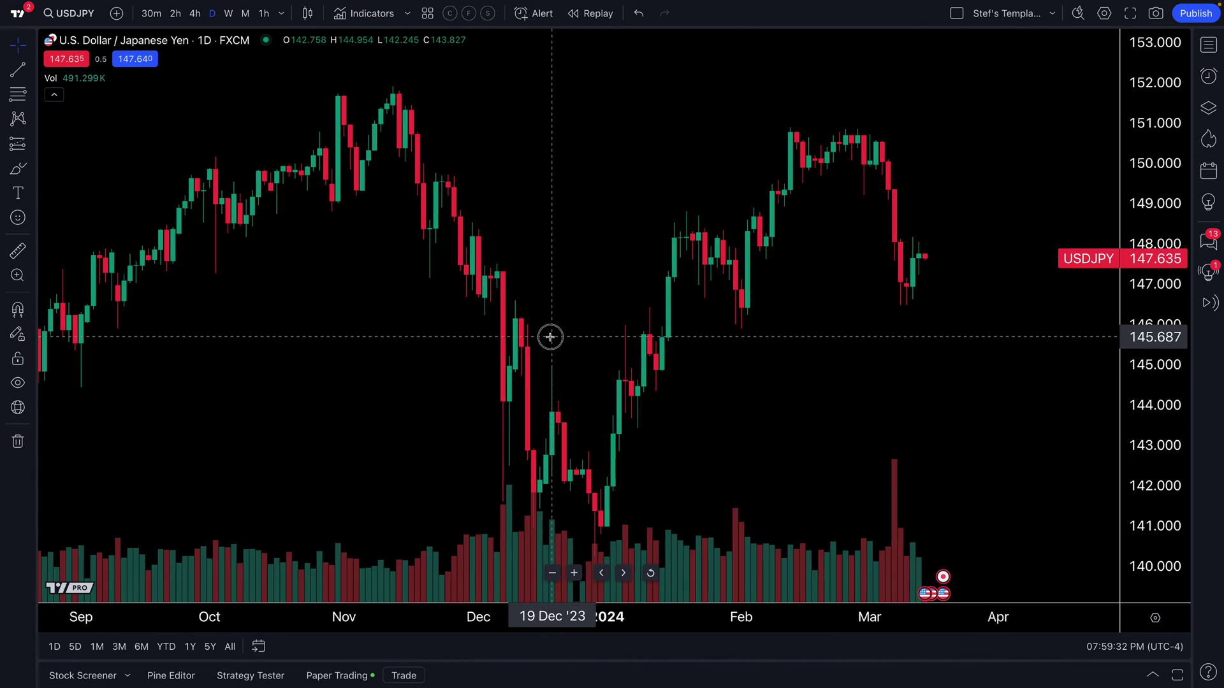
{"action": "scroll", "coordinate": [549, 336], "scroll_direction": "right", "scroll_amount": 3}
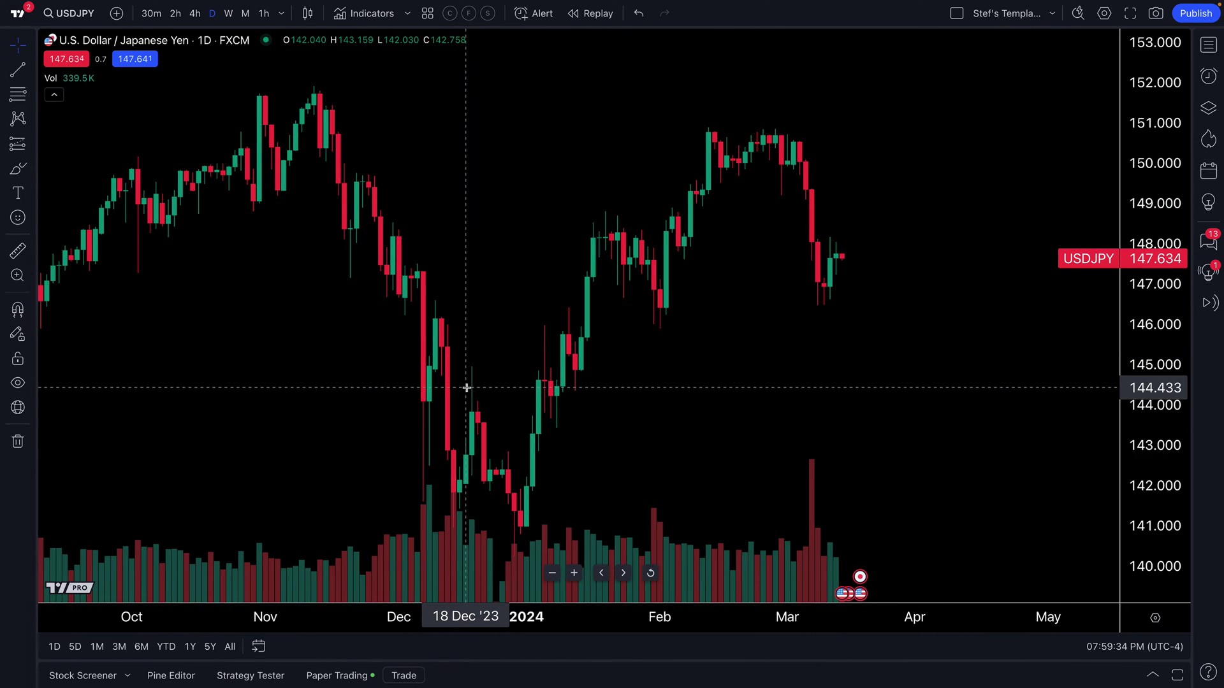
Zoom out two steps past a year of history, then zoom in four steps to November–May.
{"action": "left_click", "coordinate": [552, 576]}
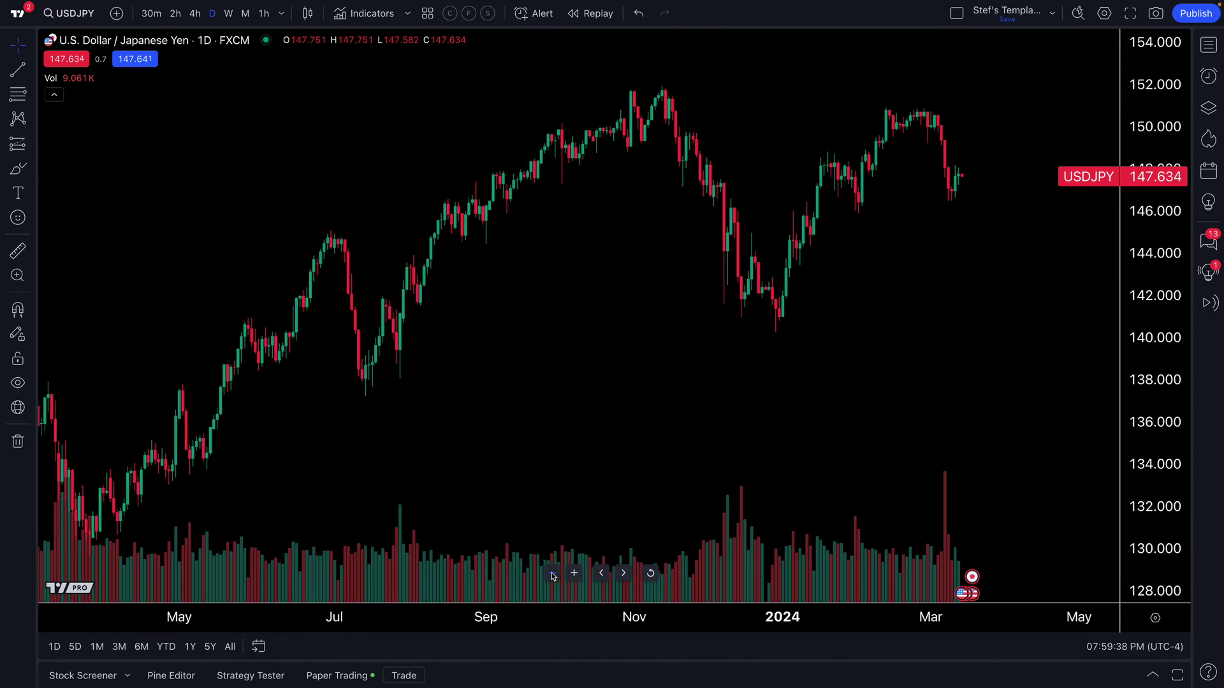
{"action": "left_click", "coordinate": [552, 577]}
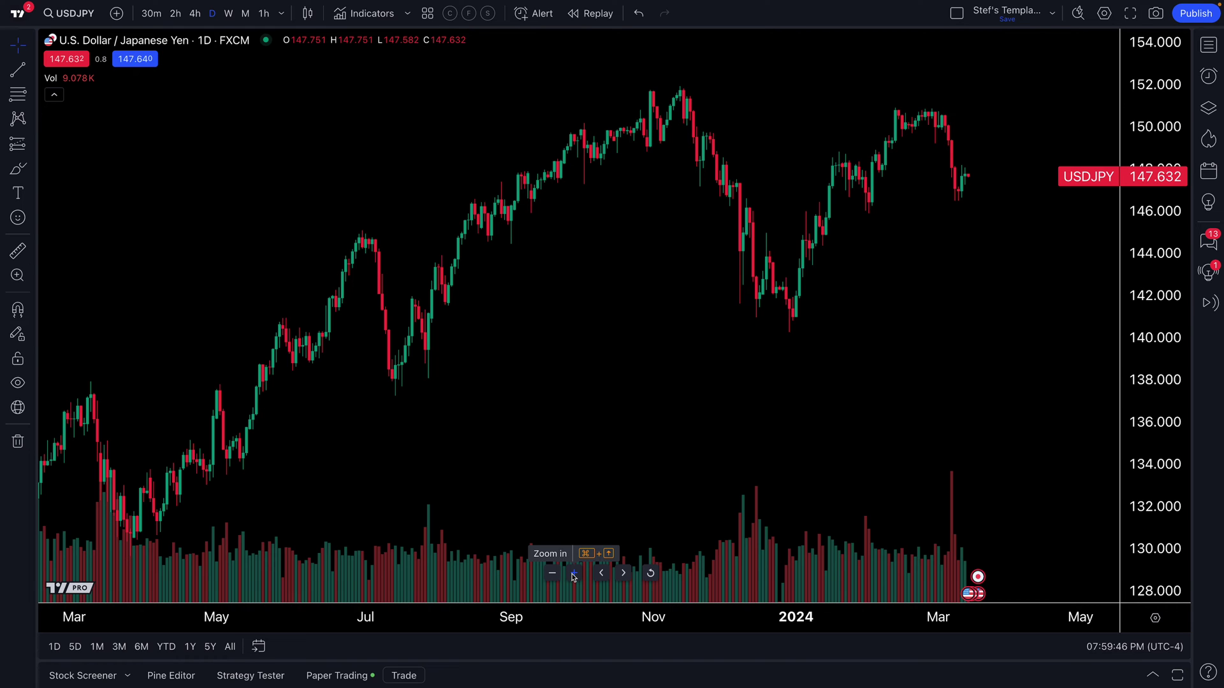
{"action": "left_click", "coordinate": [573, 574]}
{"action": "left_click", "coordinate": [573, 574]}
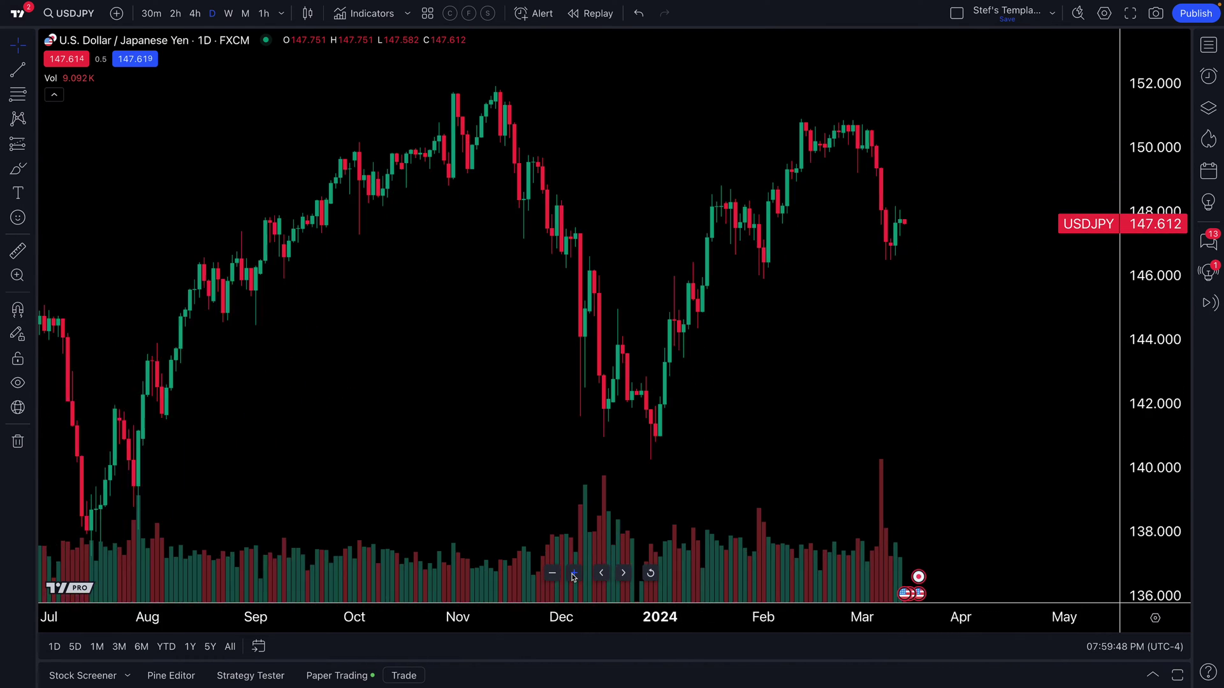
{"action": "left_click", "coordinate": [574, 574]}
{"action": "left_click", "coordinate": [573, 574]}
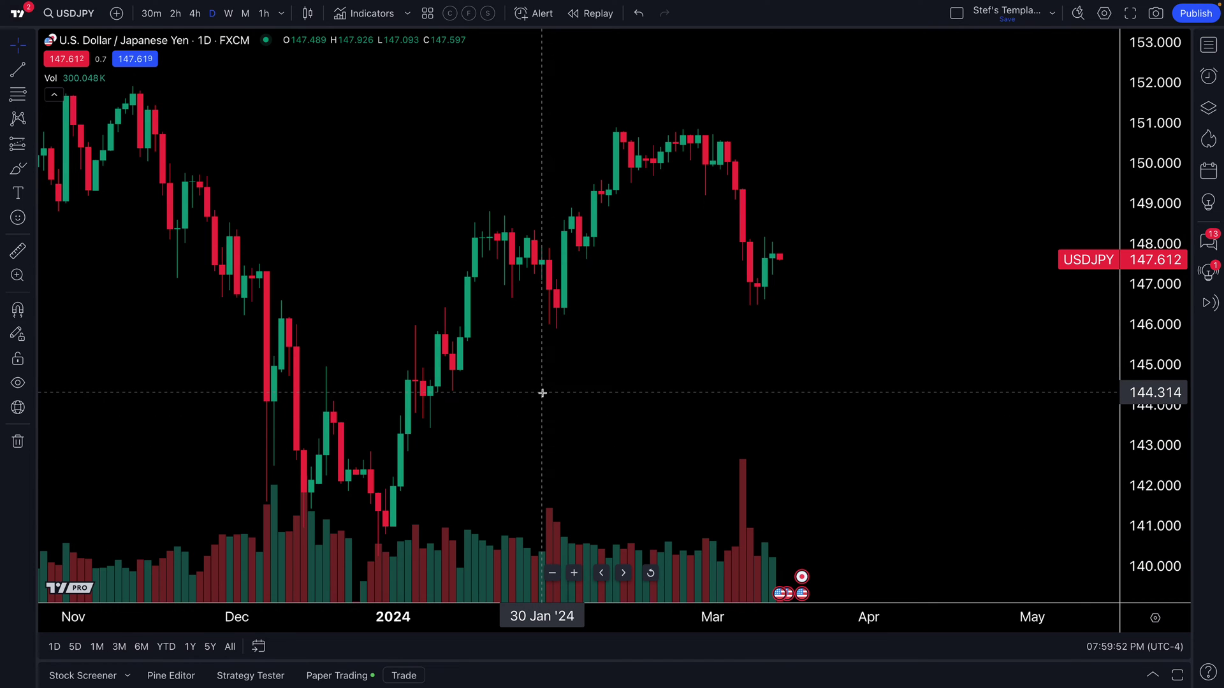
Zoom and pan the daily chart until it spans about April 2023 through May 2024.
{"action": "scroll", "coordinate": [542, 393], "scroll_direction": "down", "scroll_amount": 10}
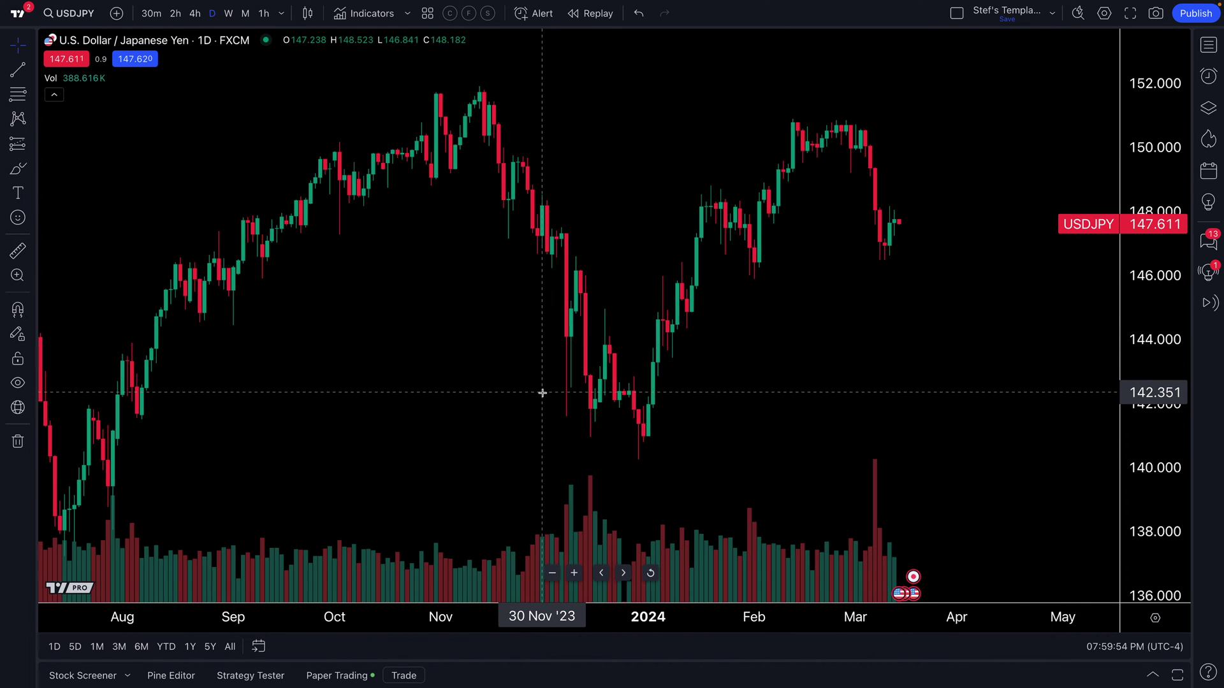
{"action": "scroll", "coordinate": [542, 394], "scroll_direction": "down", "scroll_amount": 4}
{"action": "scroll", "coordinate": [542, 393], "scroll_direction": "up", "scroll_amount": 10}
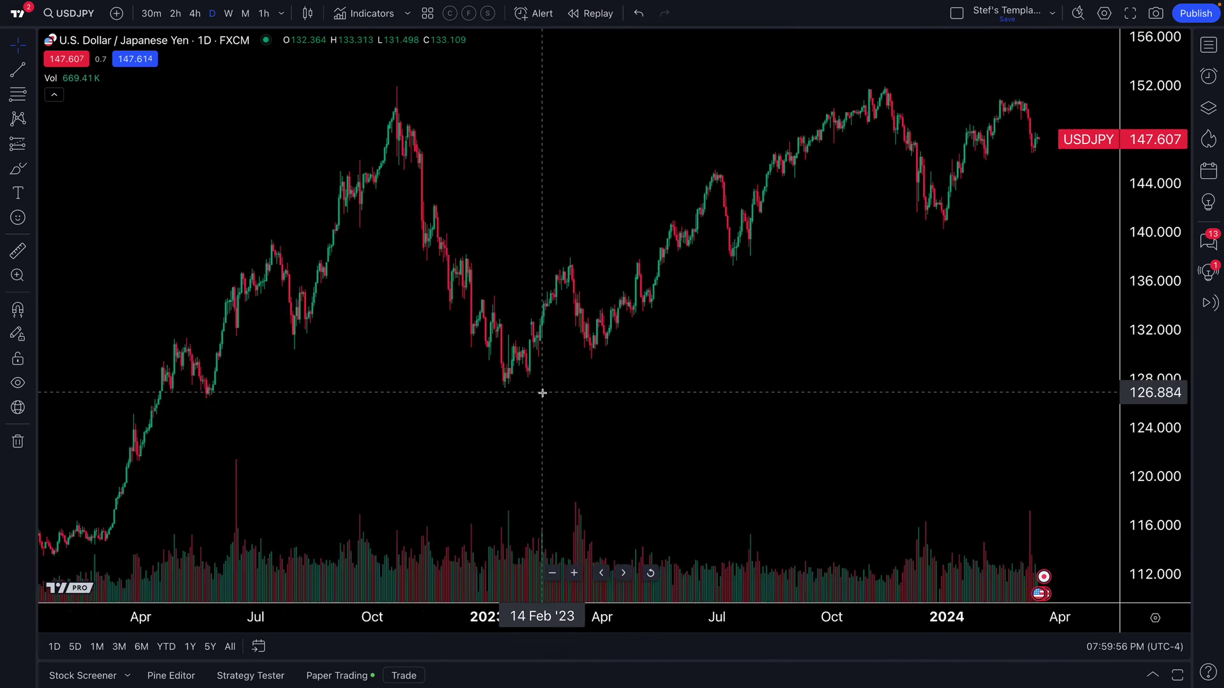
{"action": "scroll", "coordinate": [543, 394], "scroll_direction": "up", "scroll_amount": 3}
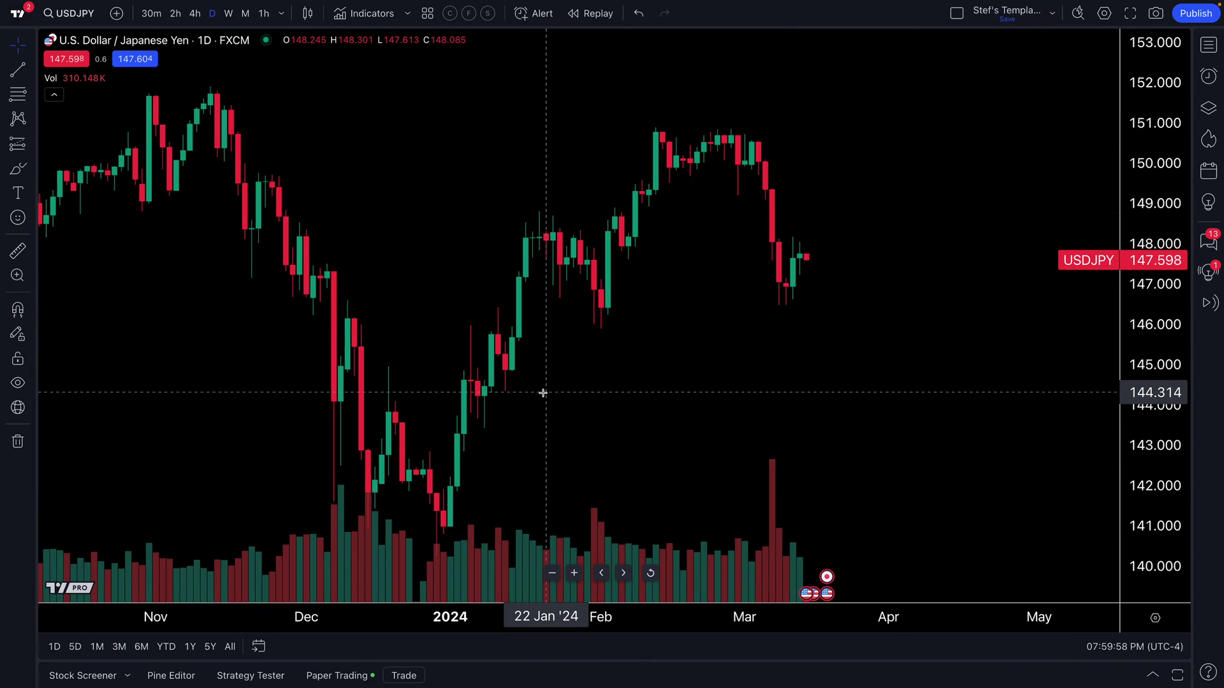
{"action": "left_click", "coordinate": [348, 115]}
{"action": "mouse_move", "coordinate": [348, 115]}
{"action": "left_mouse_down"}
{"action": "mouse_move", "coordinate": [929, 127]}
{"action": "mouse_move", "coordinate": [345, 120]}
{"action": "left_mouse_up"}
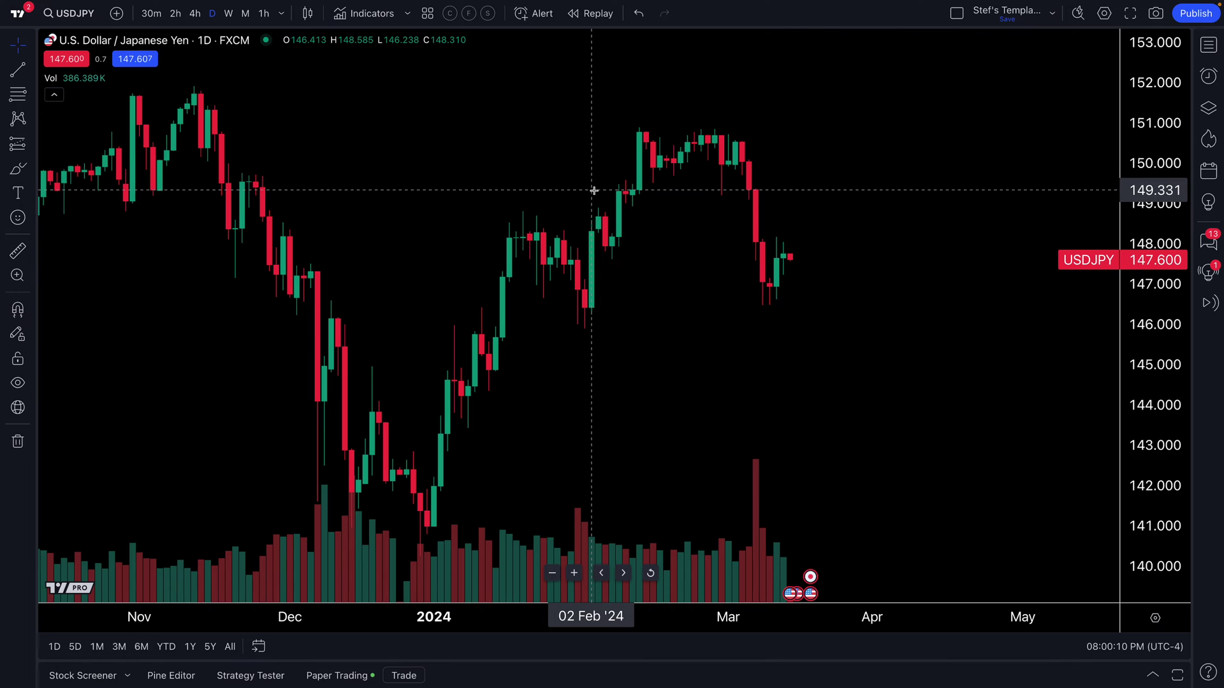
{"action": "scroll", "coordinate": [653, 304], "scroll_direction": "down", "scroll_amount": 2}
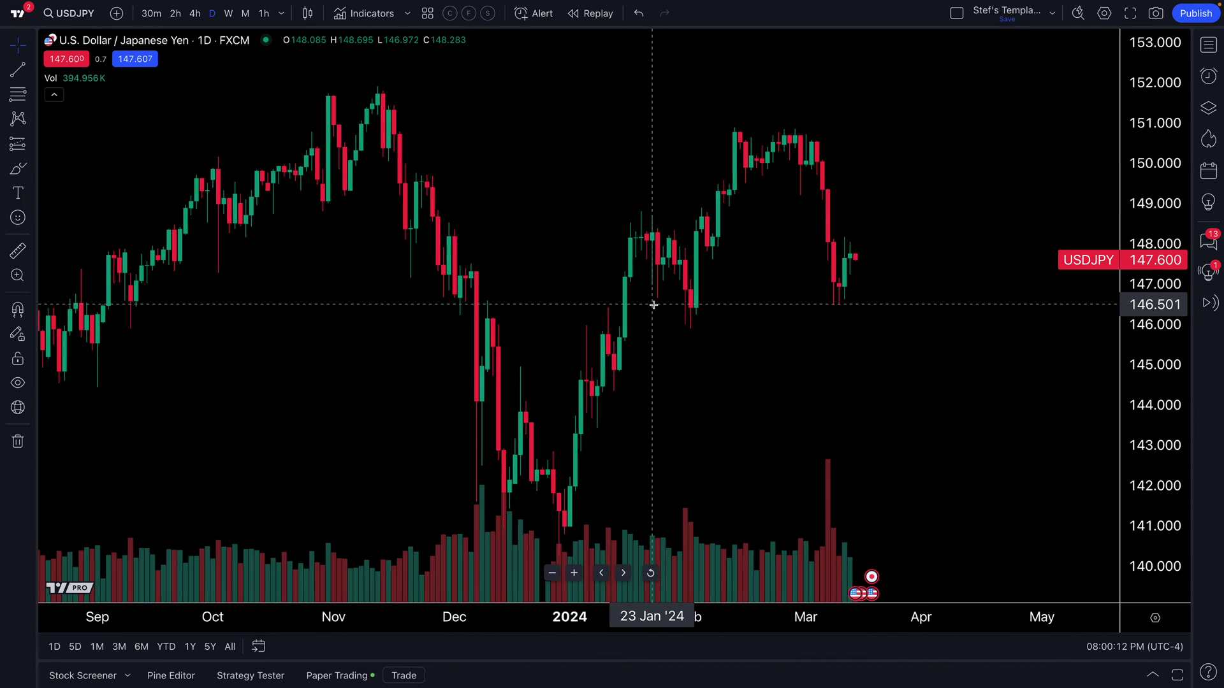
{"action": "scroll", "coordinate": [653, 305], "scroll_direction": "down", "scroll_amount": 5}
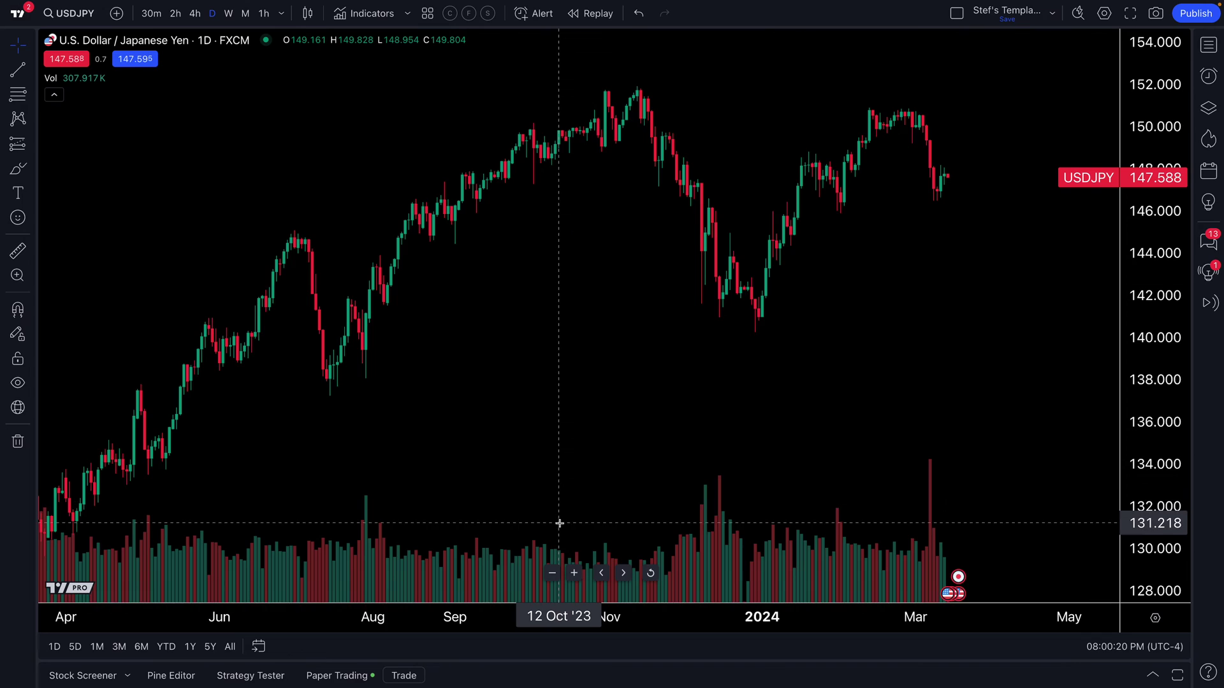
Rescale the time axis and pan to Sept 2023–Sept 2024, leaving blank space after the latest candle.
{"action": "scroll", "coordinate": [563, 618], "scroll_direction": "down", "scroll_amount": 2}
{"action": "left_click_drag", "start_coordinate": [564, 618], "coordinate": [612, 622]}
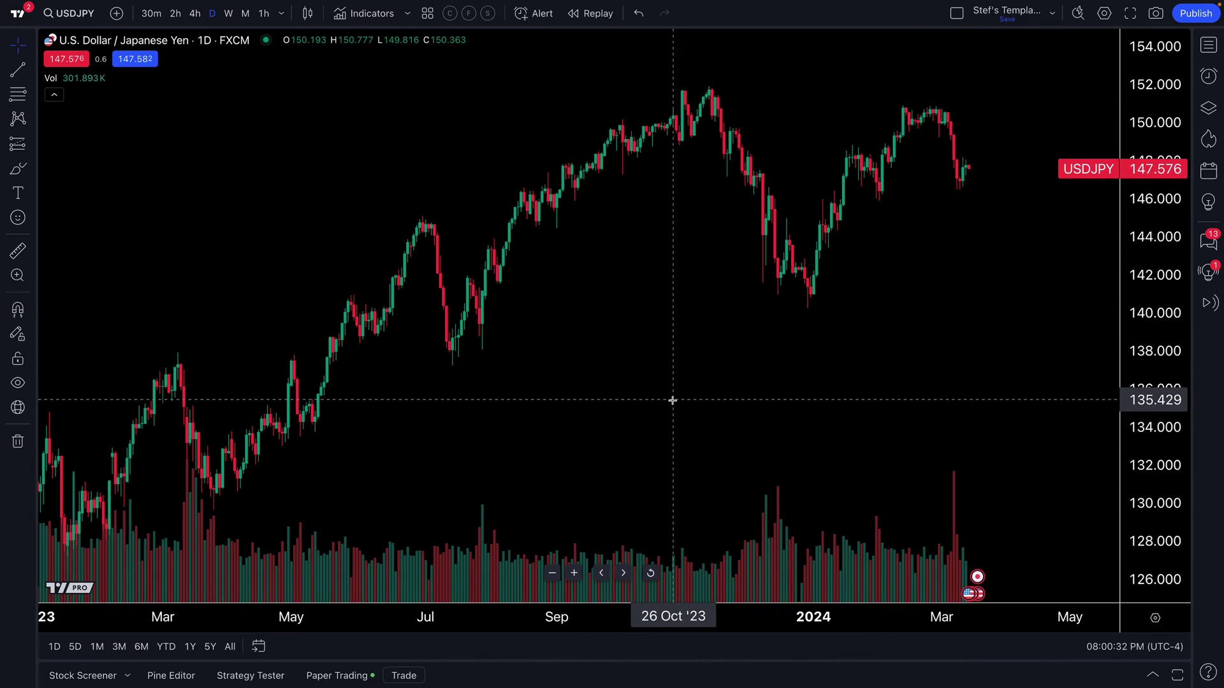
{"action": "scroll", "coordinate": [654, 385], "scroll_direction": "down", "scroll_amount": 2}
{"action": "scroll", "coordinate": [654, 383], "scroll_direction": "up", "scroll_amount": 6}
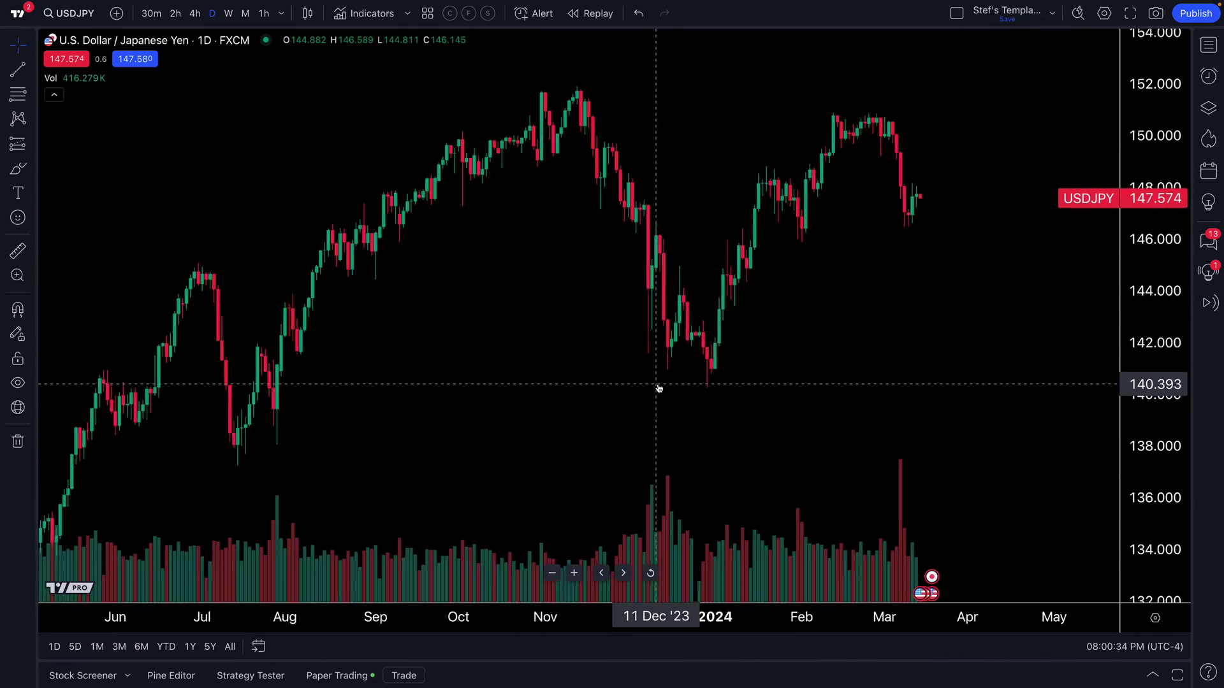
{"action": "scroll", "coordinate": [657, 385], "scroll_direction": "down", "scroll_amount": 2}
{"action": "left_click_drag", "start_coordinate": [437, 374], "coordinate": [202, 355]}
{"action": "scroll", "coordinate": [418, 347], "scroll_direction": "up", "scroll_amount": 1}
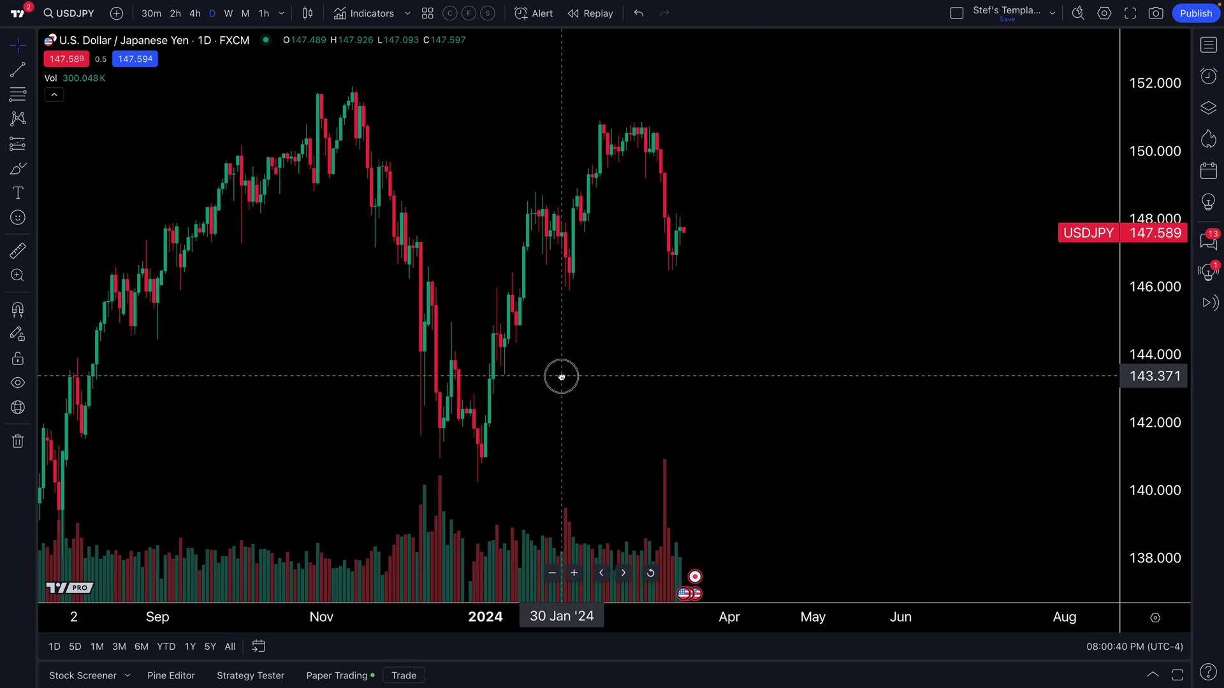
{"action": "left_click_drag", "start_coordinate": [561, 377], "coordinate": [501, 379]}
{"action": "scroll", "coordinate": [500, 381], "scroll_direction": "up", "scroll_amount": 1}
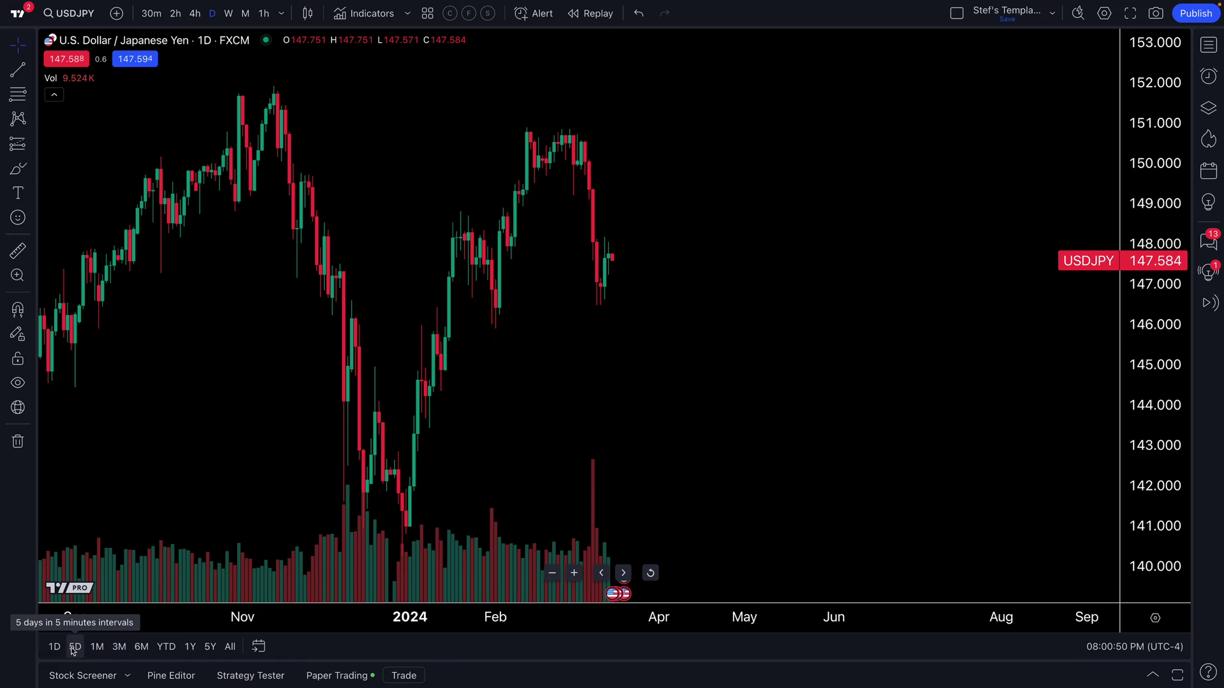
Show the year-to-date range, zoom out, then return to YTD.
{"action": "left_click", "coordinate": [167, 647]}
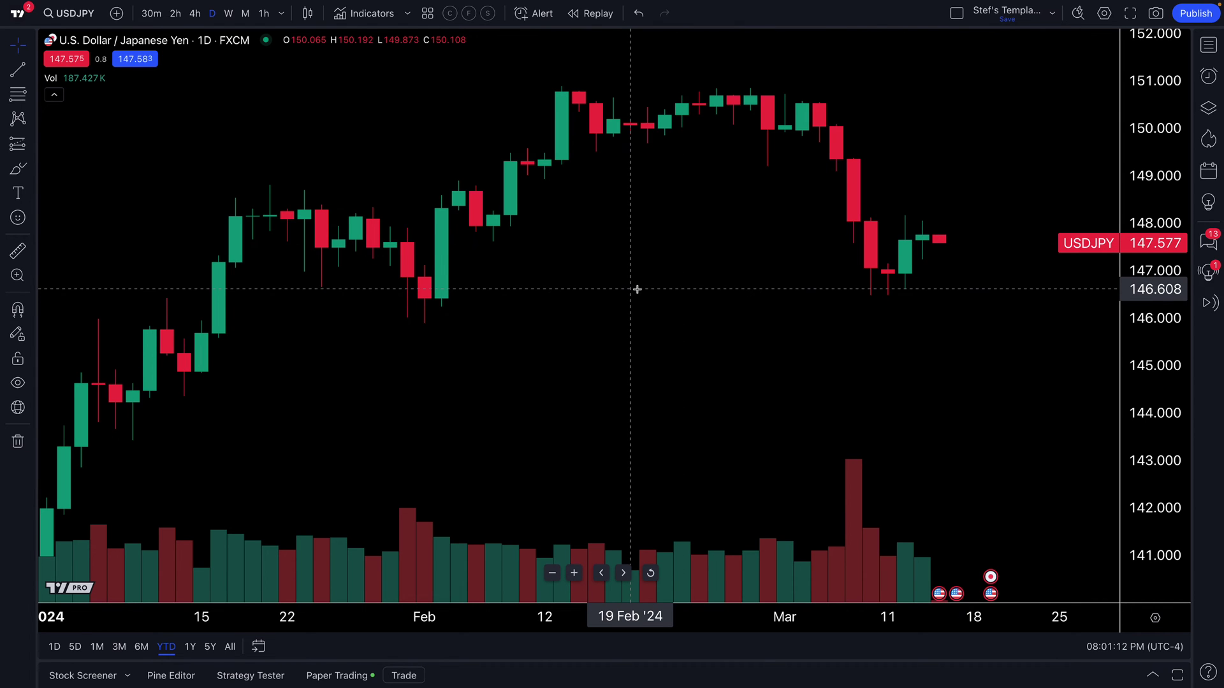
{"action": "scroll", "coordinate": [538, 341], "scroll_direction": "down", "scroll_amount": 3}
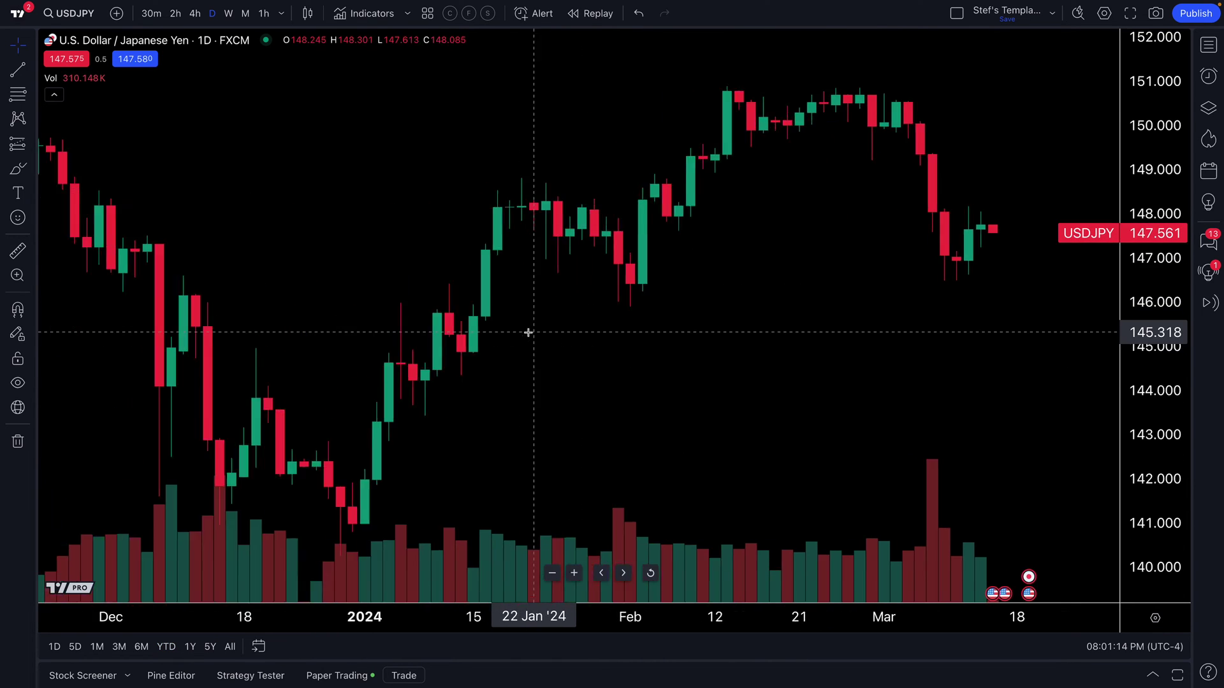
{"action": "scroll", "coordinate": [529, 332], "scroll_direction": "down", "scroll_amount": 3}
{"action": "scroll", "coordinate": [602, 227], "scroll_direction": "left", "scroll_amount": 5}
{"action": "scroll", "coordinate": [554, 246], "scroll_direction": "down", "scroll_amount": 3}
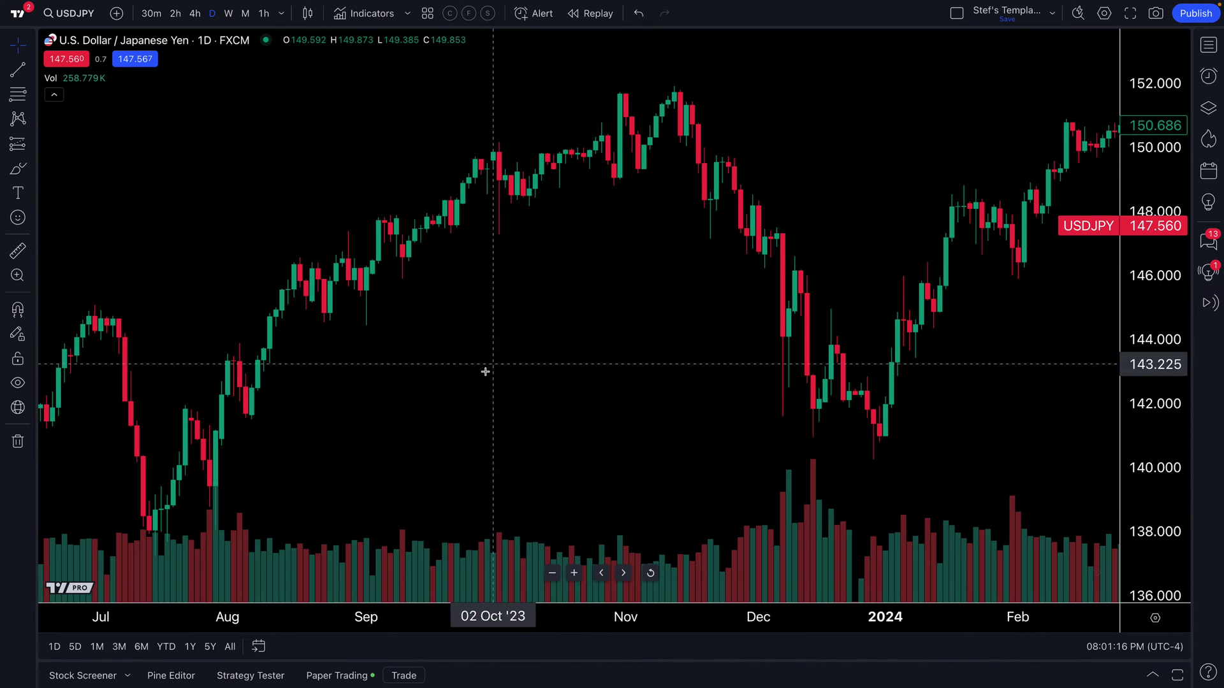
{"action": "left_click", "coordinate": [166, 647]}
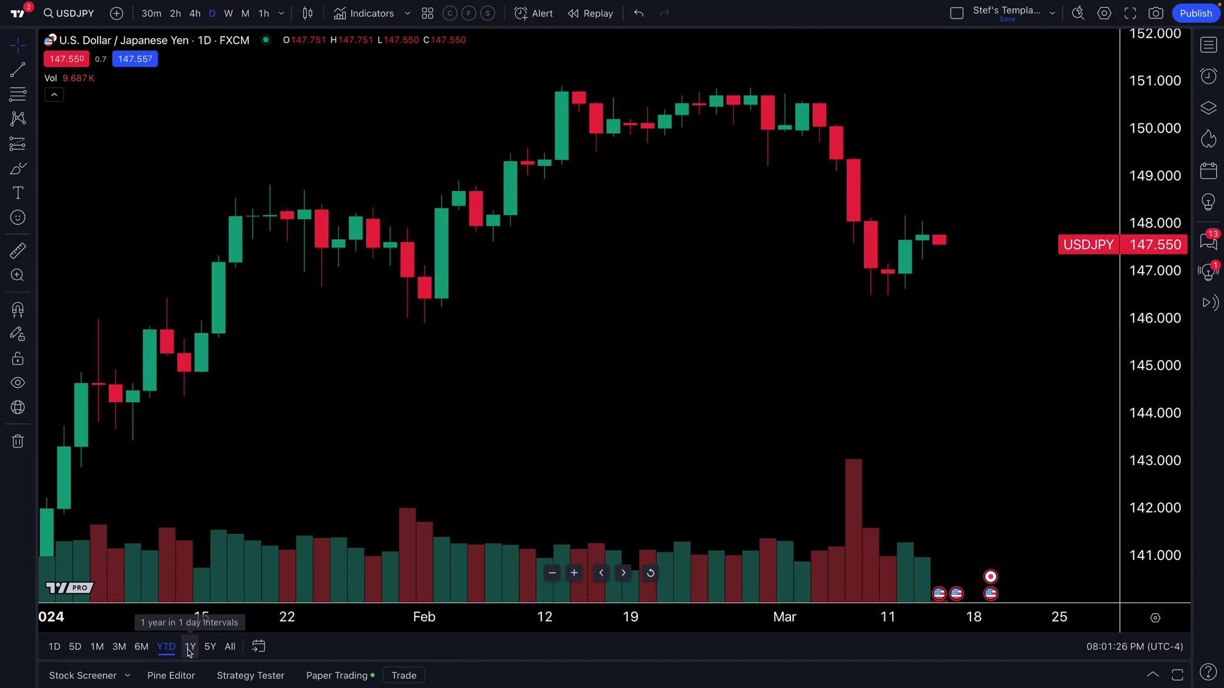
Step through the 1Y and 5Y ranges, ending on one month of 30-minute candles.
{"action": "left_click", "coordinate": [189, 647]}
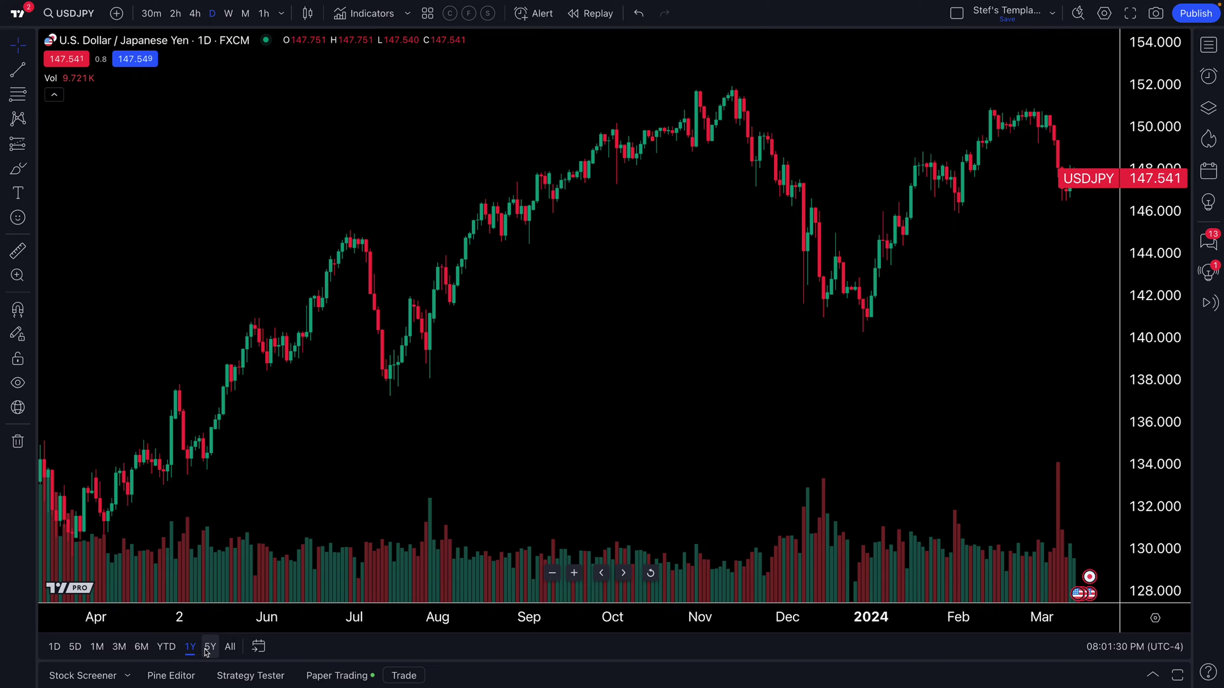
{"action": "left_click", "coordinate": [206, 648]}
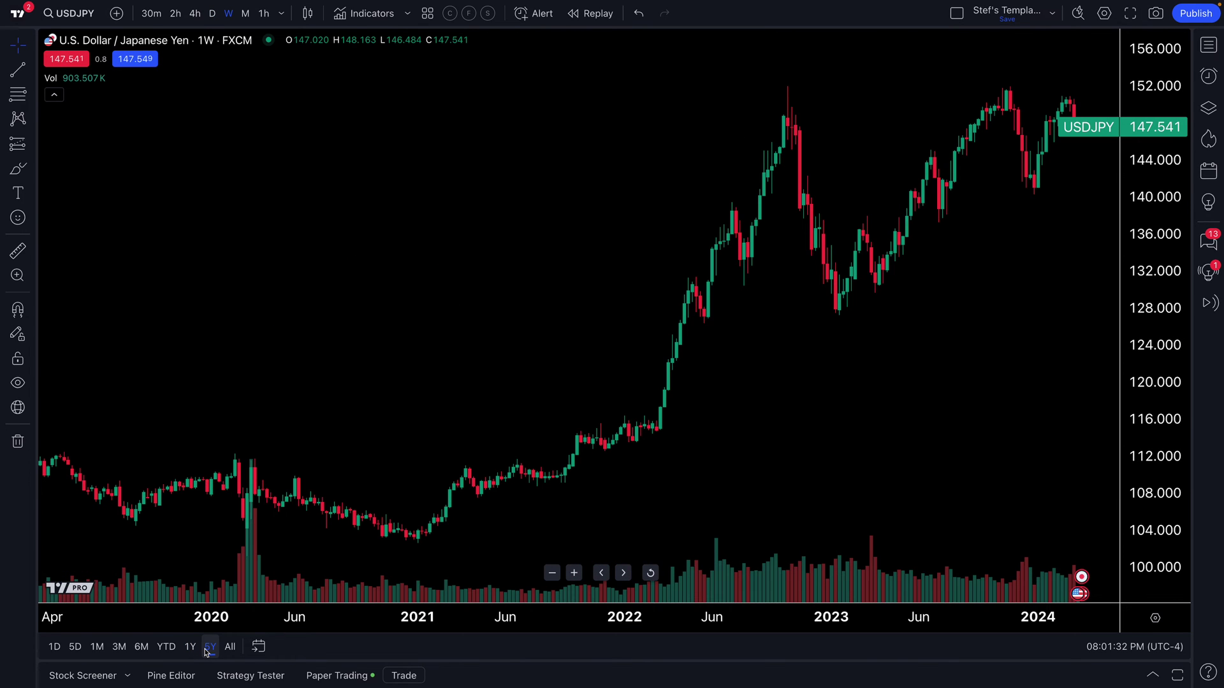
{"action": "left_click", "coordinate": [97, 647]}
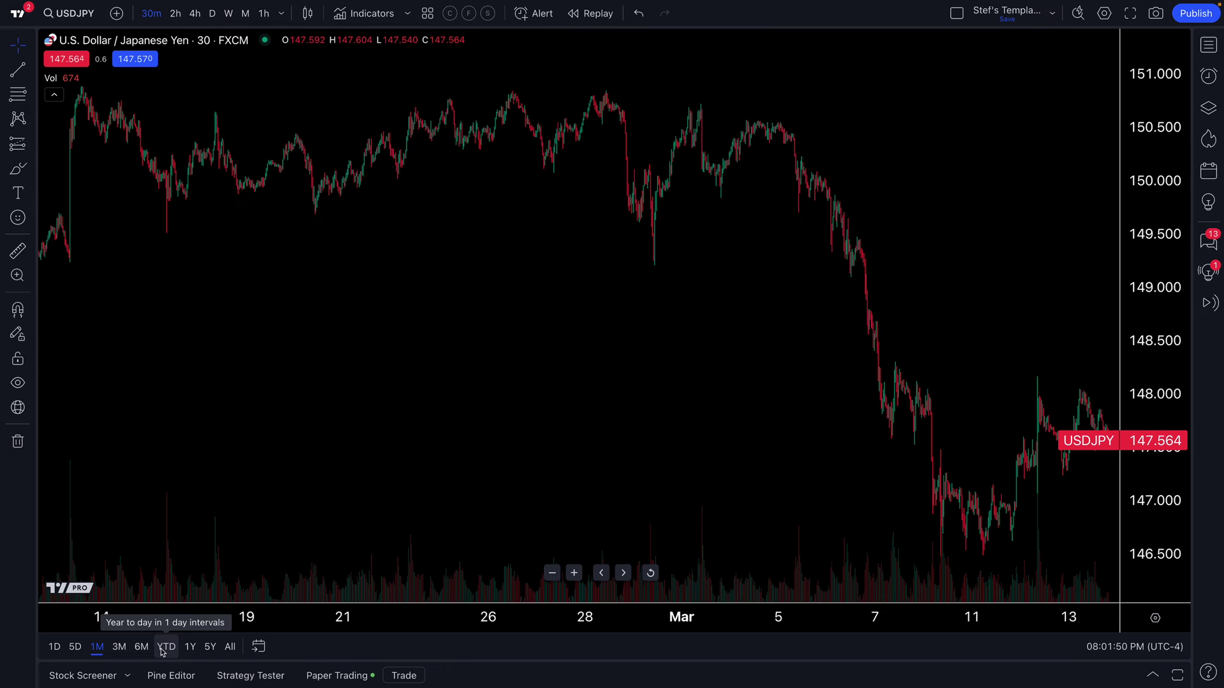
Show three months of hourly candles, then YTD daily candles, and bring up the chart-style list.
{"action": "left_click", "coordinate": [120, 648]}
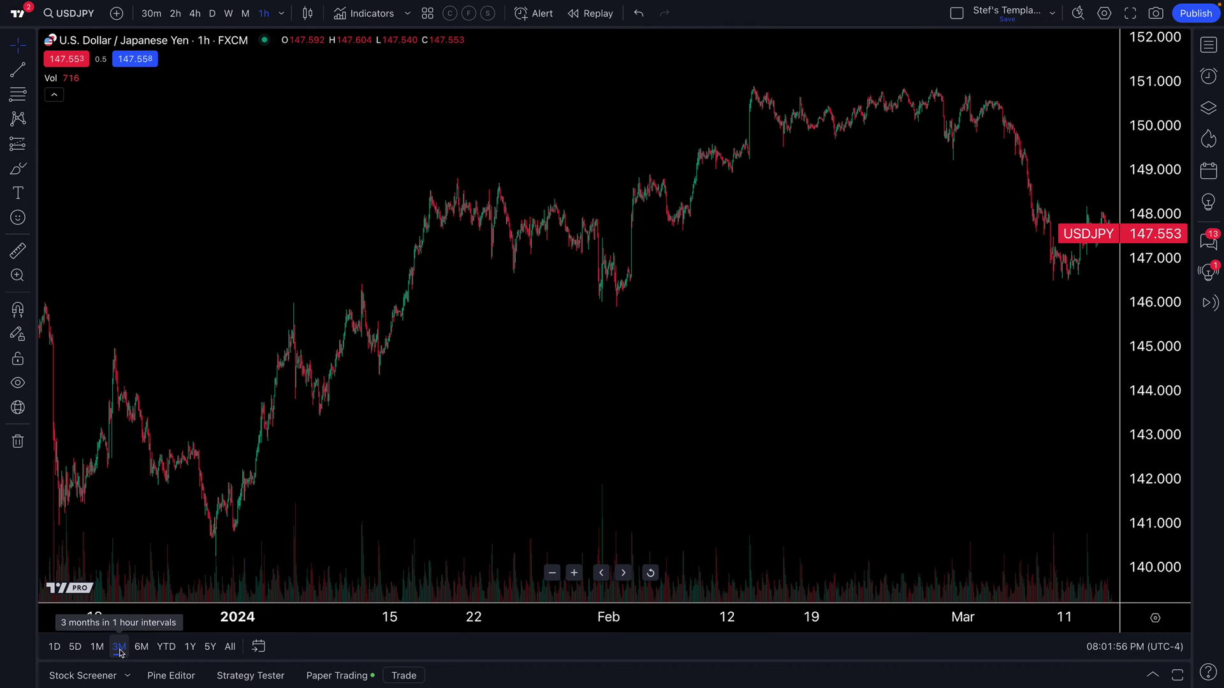
{"action": "left_click", "coordinate": [309, 19]}
{"action": "left_click", "coordinate": [307, 18]}
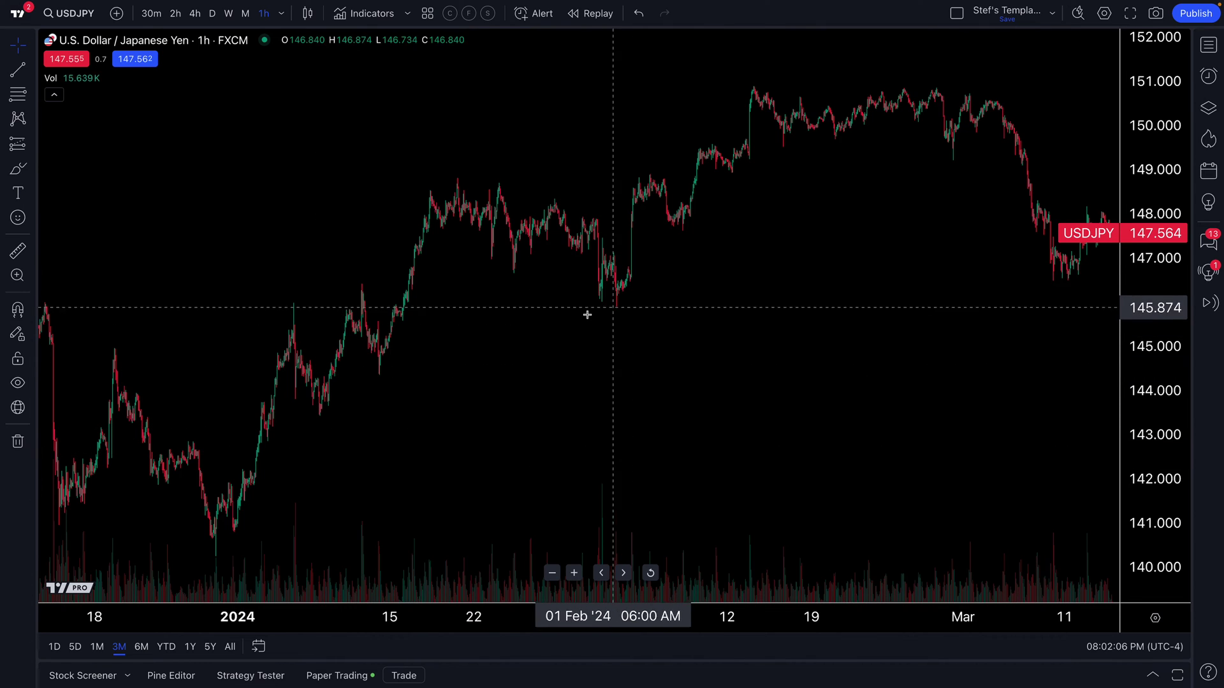
{"action": "left_click", "coordinate": [165, 647]}
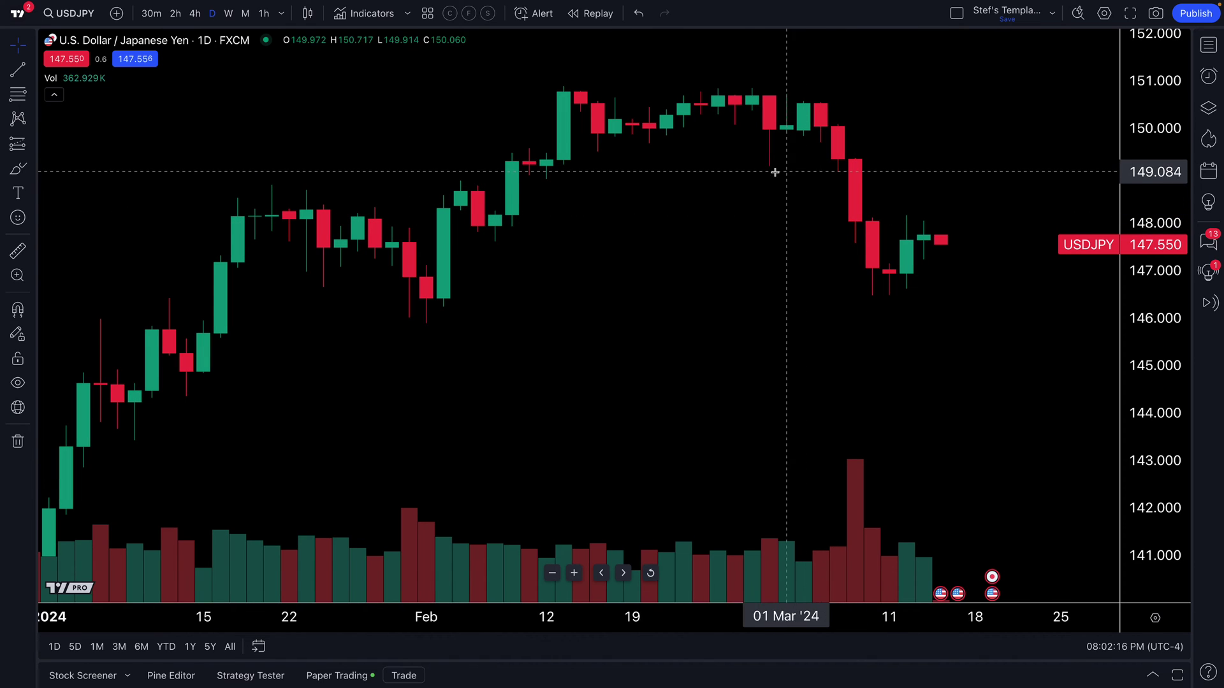
{"action": "left_click", "coordinate": [307, 12]}
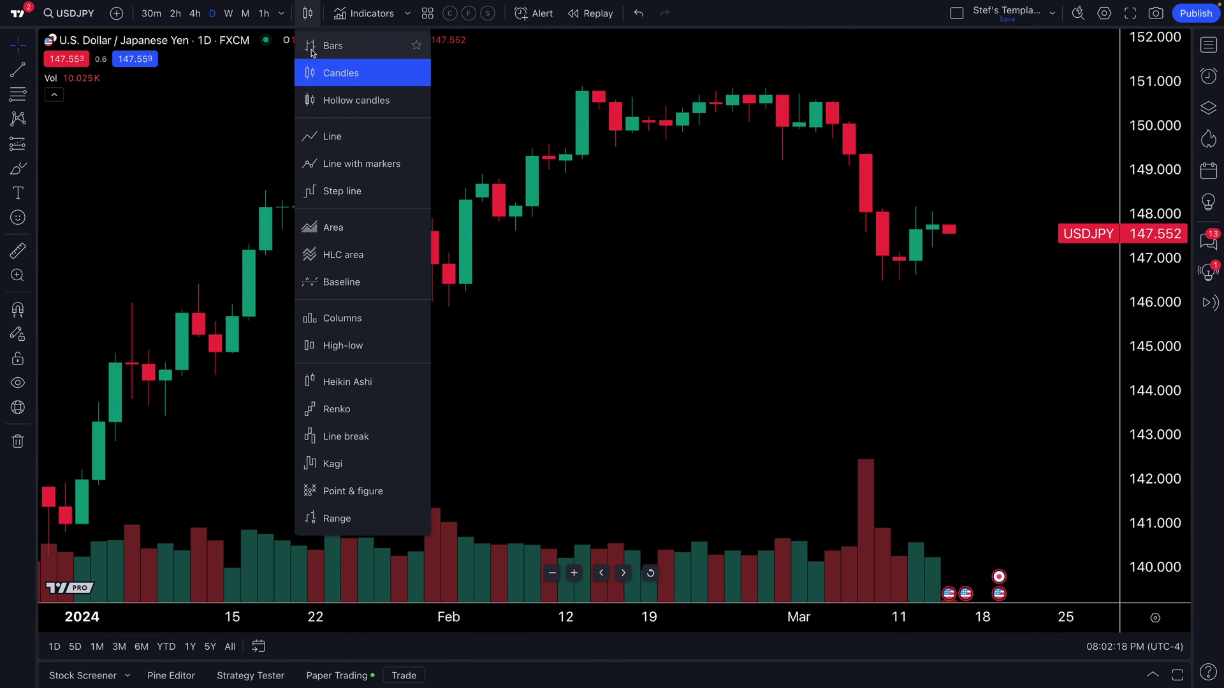
Switch the chart style to Line, then back to Candles.
{"action": "left_click", "coordinate": [344, 139]}
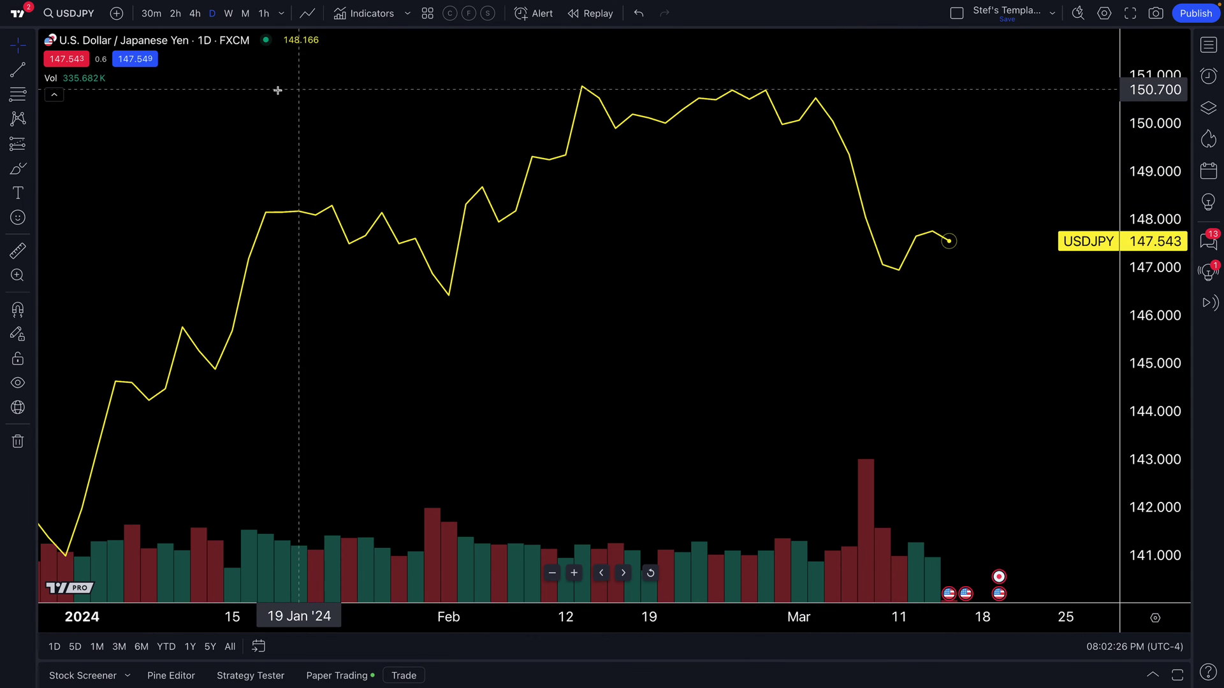
{"action": "left_click", "coordinate": [307, 14]}
{"action": "left_click", "coordinate": [325, 69]}
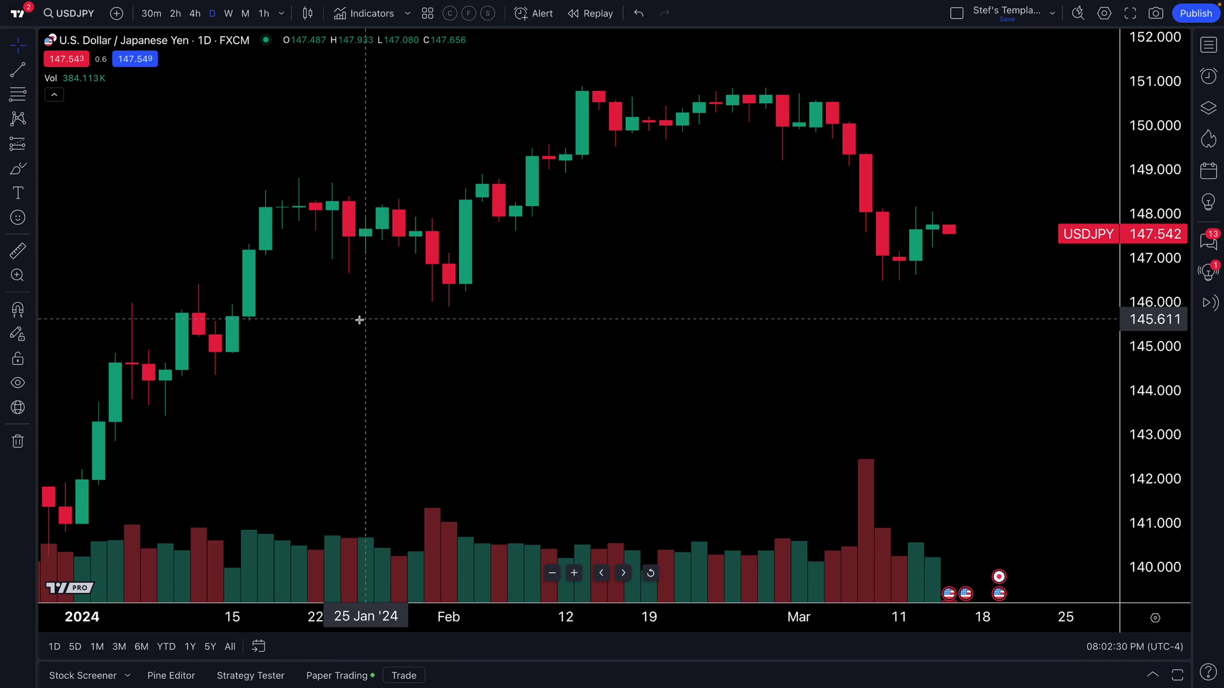
Open the Go to dialog on the Date tab and select its 2024-01-10 date.
{"action": "left_click", "coordinate": [260, 647]}
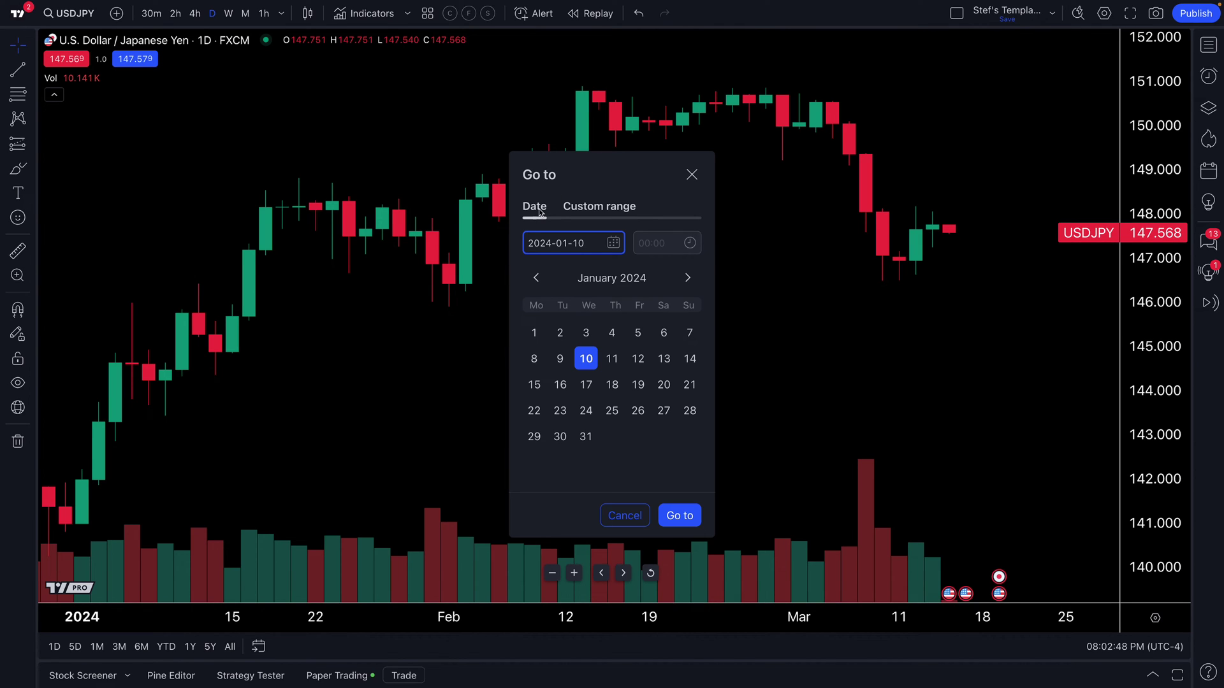
{"action": "left_click", "coordinate": [580, 211]}
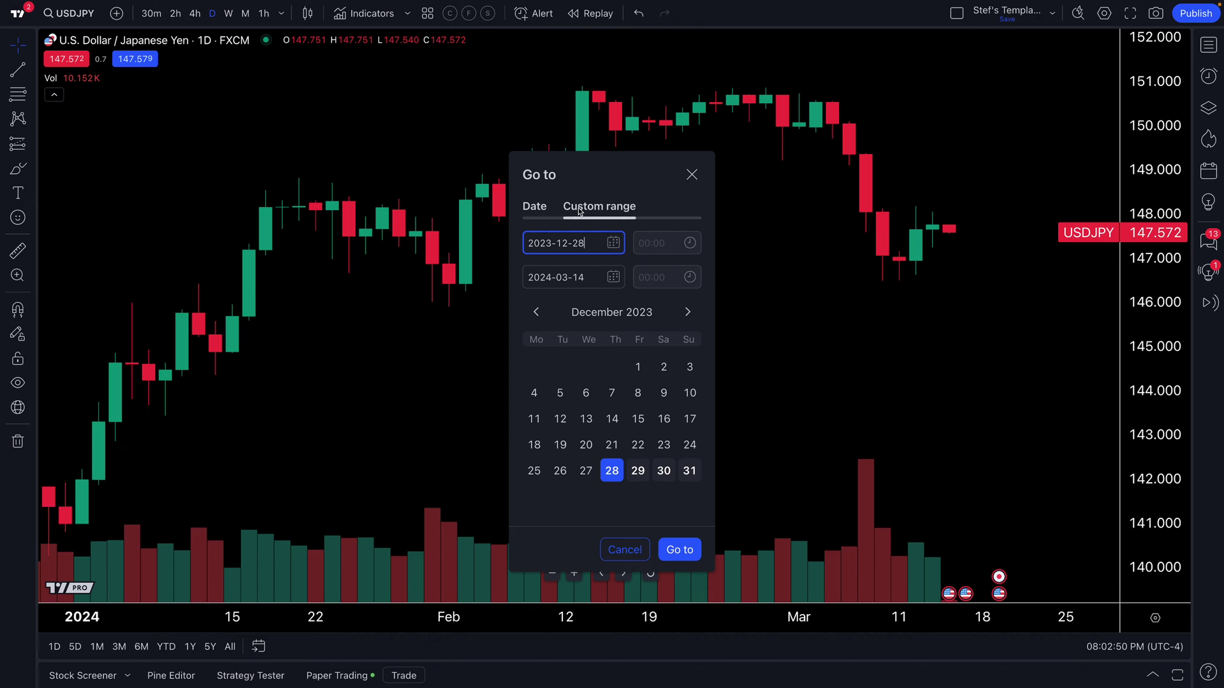
{"action": "left_click", "coordinate": [541, 211]}
{"action": "left_click_drag", "start_coordinate": [590, 244], "coordinate": [534, 243]}
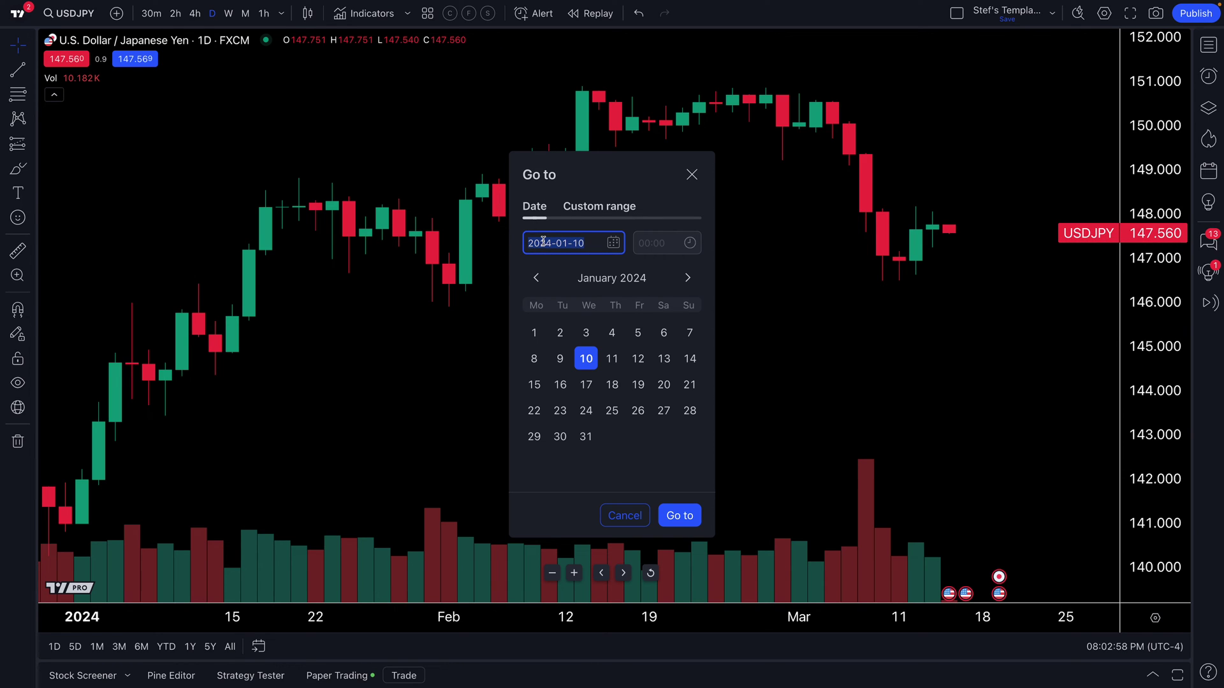
{"action": "left_click", "coordinate": [544, 242]}
Page the calendar to July 2023, pick 5 July, and jump the chart there.
{"action": "left_click", "coordinate": [537, 279]}
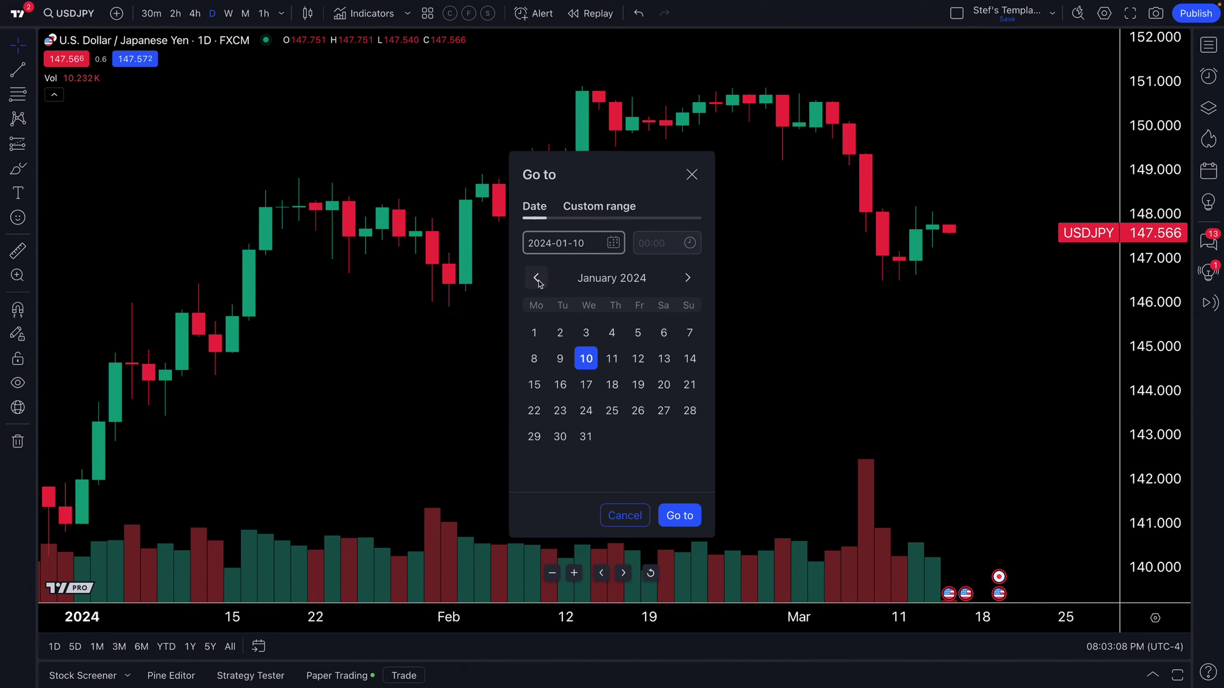
{"action": "left_click", "coordinate": [537, 279]}
{"action": "left_click", "coordinate": [537, 279]}
{"action": "left_click", "coordinate": [537, 278]}
{"action": "left_click", "coordinate": [537, 279]}
{"action": "left_click", "coordinate": [537, 279]}
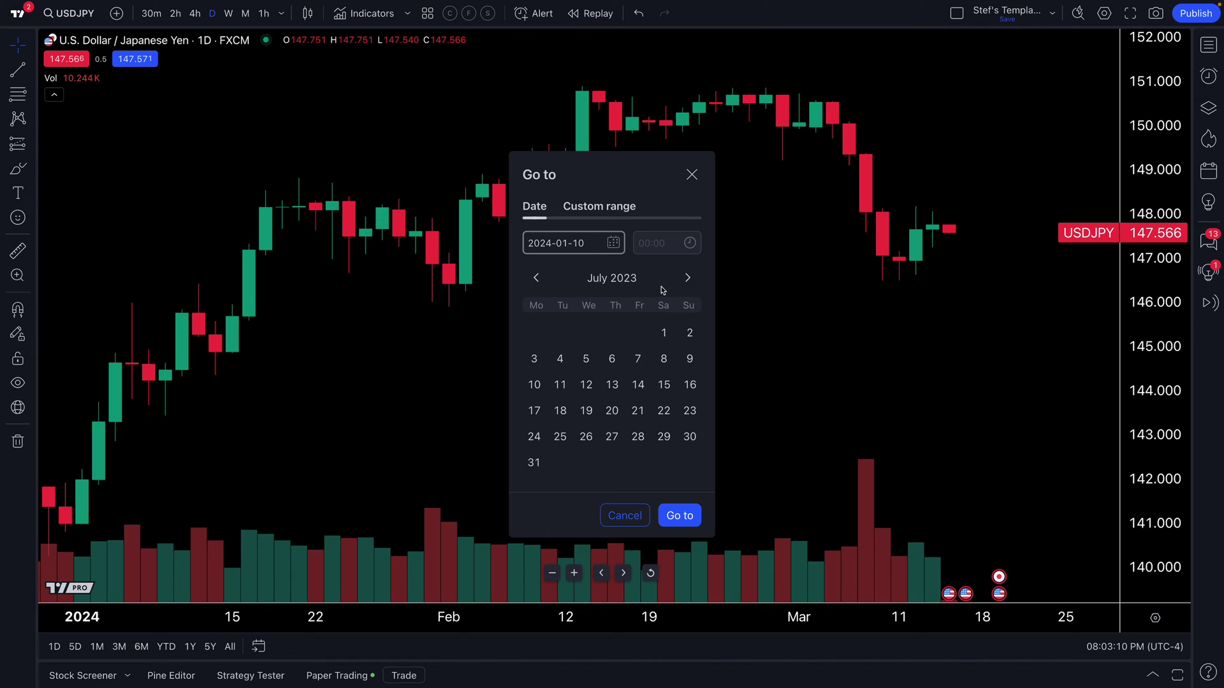
{"action": "left_click", "coordinate": [687, 279]}
{"action": "left_click", "coordinate": [687, 279]}
{"action": "left_click", "coordinate": [537, 279]}
{"action": "left_click", "coordinate": [537, 279]}
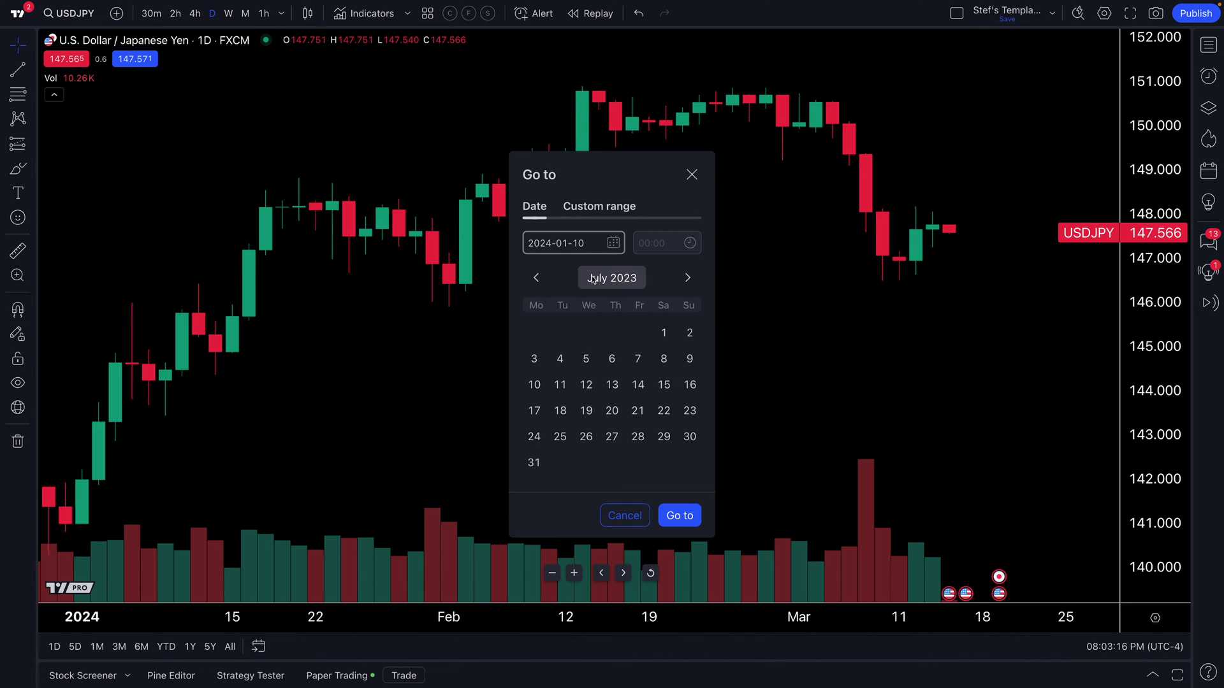
{"action": "left_click", "coordinate": [588, 361]}
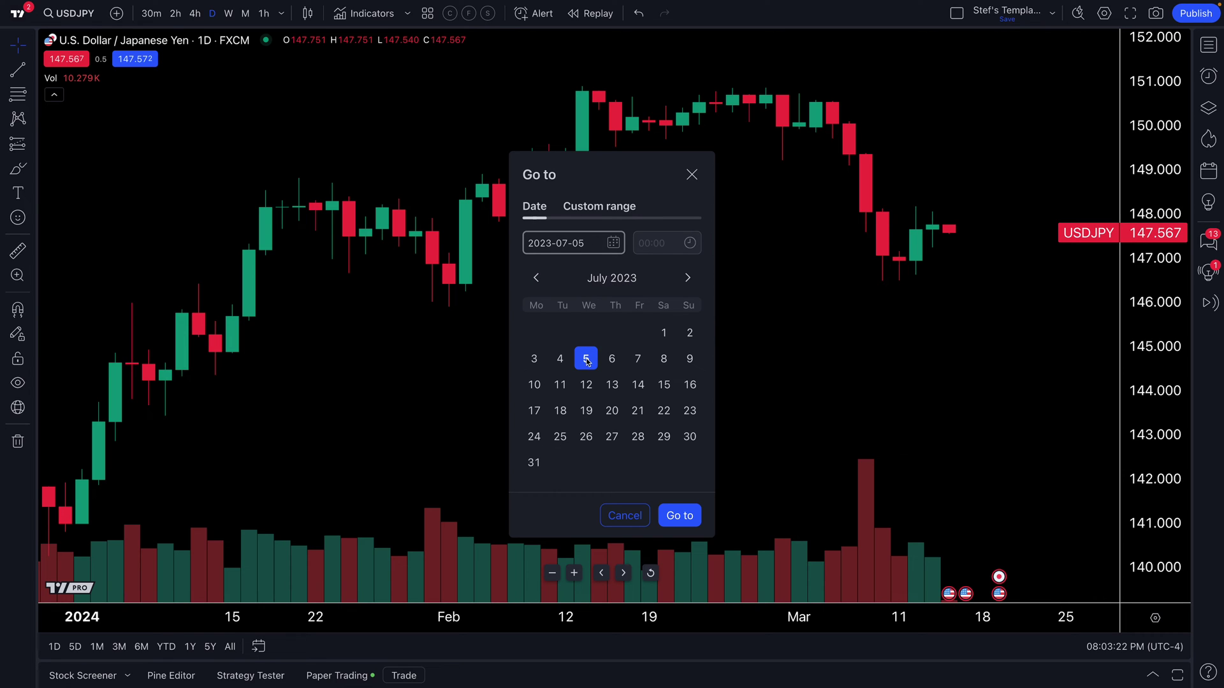
{"action": "left_click_drag", "start_coordinate": [582, 245], "coordinate": [527, 243]}
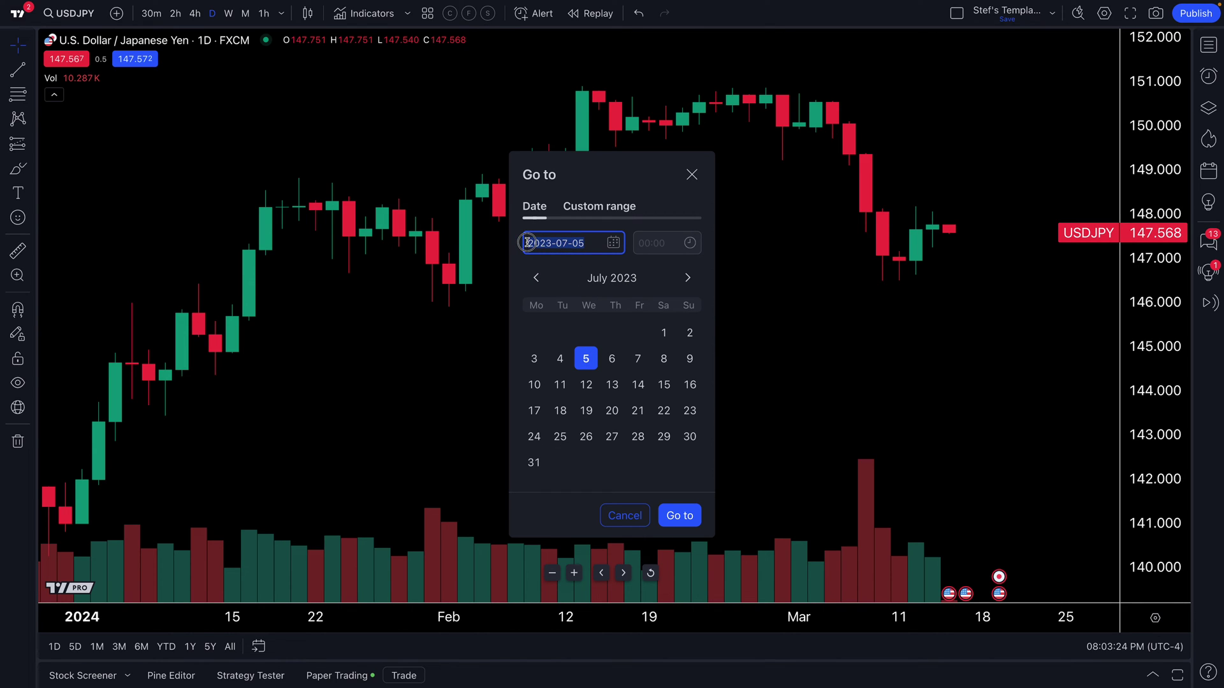
{"action": "left_click", "coordinate": [569, 245]}
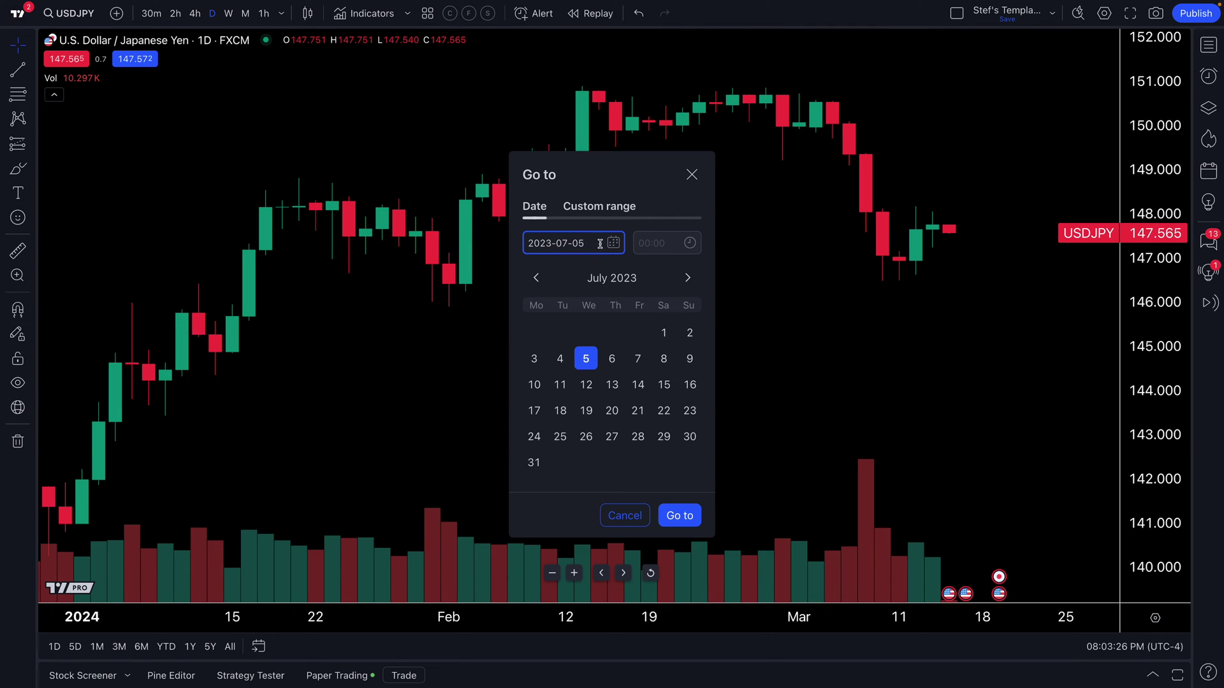
{"action": "left_click", "coordinate": [676, 510]}
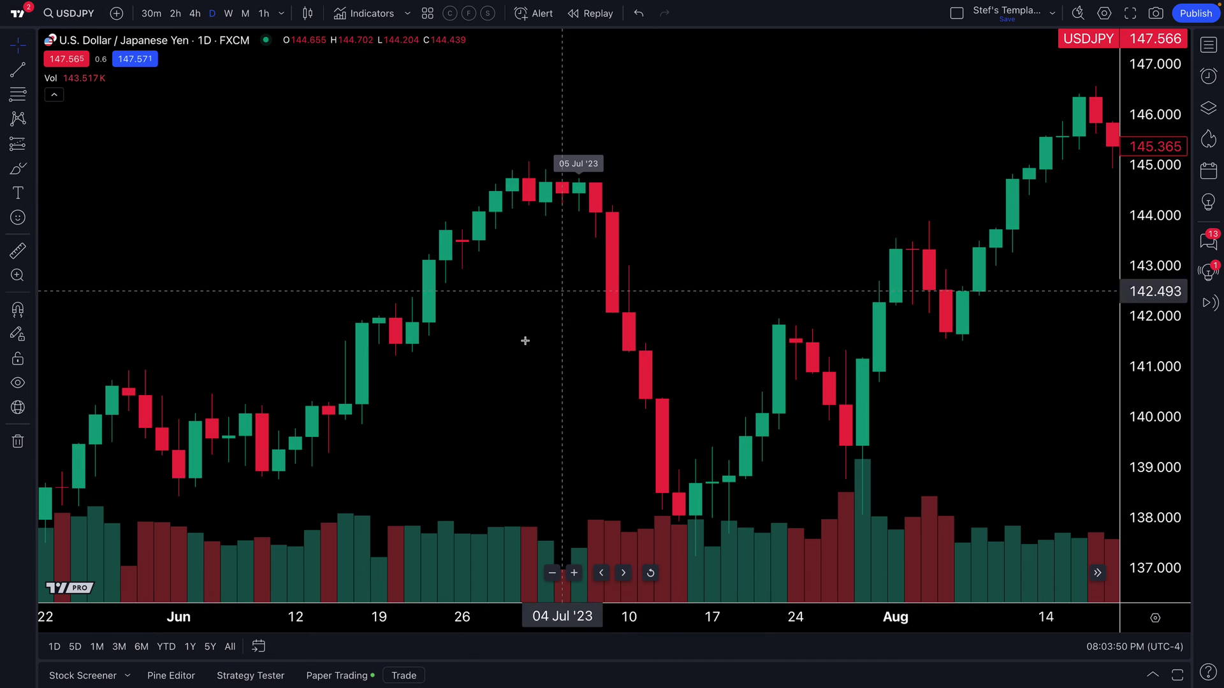
Reopen Go to on the Custom range tab and change the start date to 2023-06-10.
{"action": "left_click", "coordinate": [261, 646]}
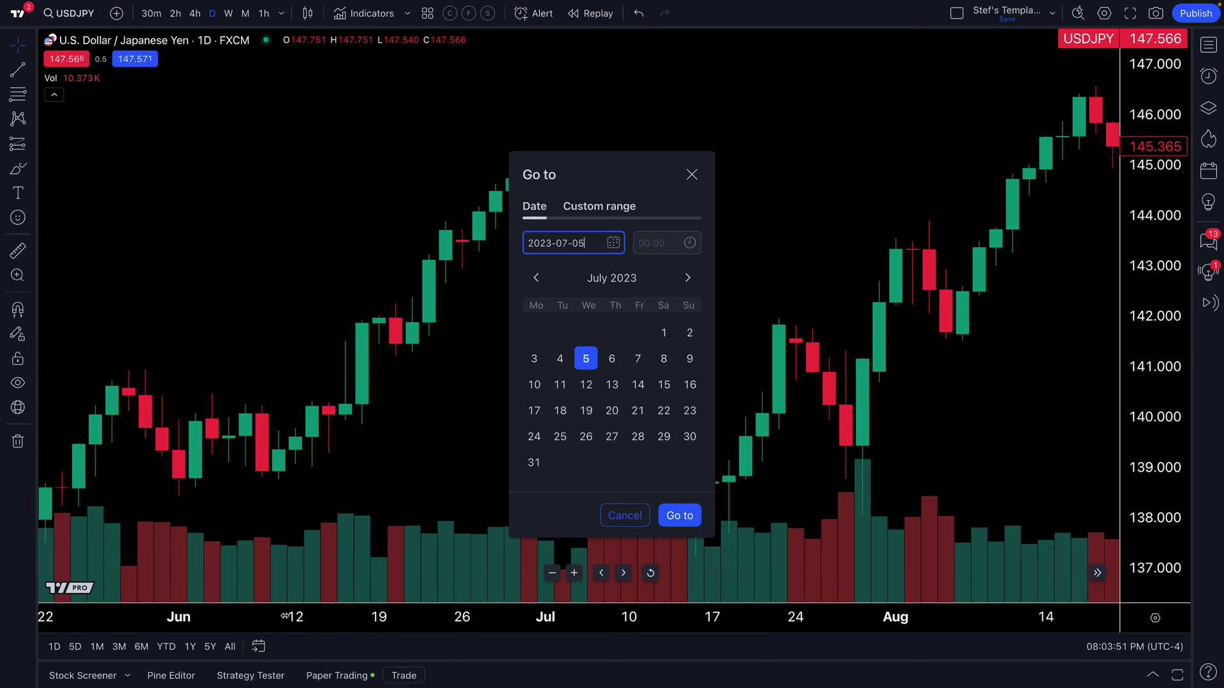
{"action": "left_click", "coordinate": [535, 209]}
{"action": "left_click", "coordinate": [598, 212]}
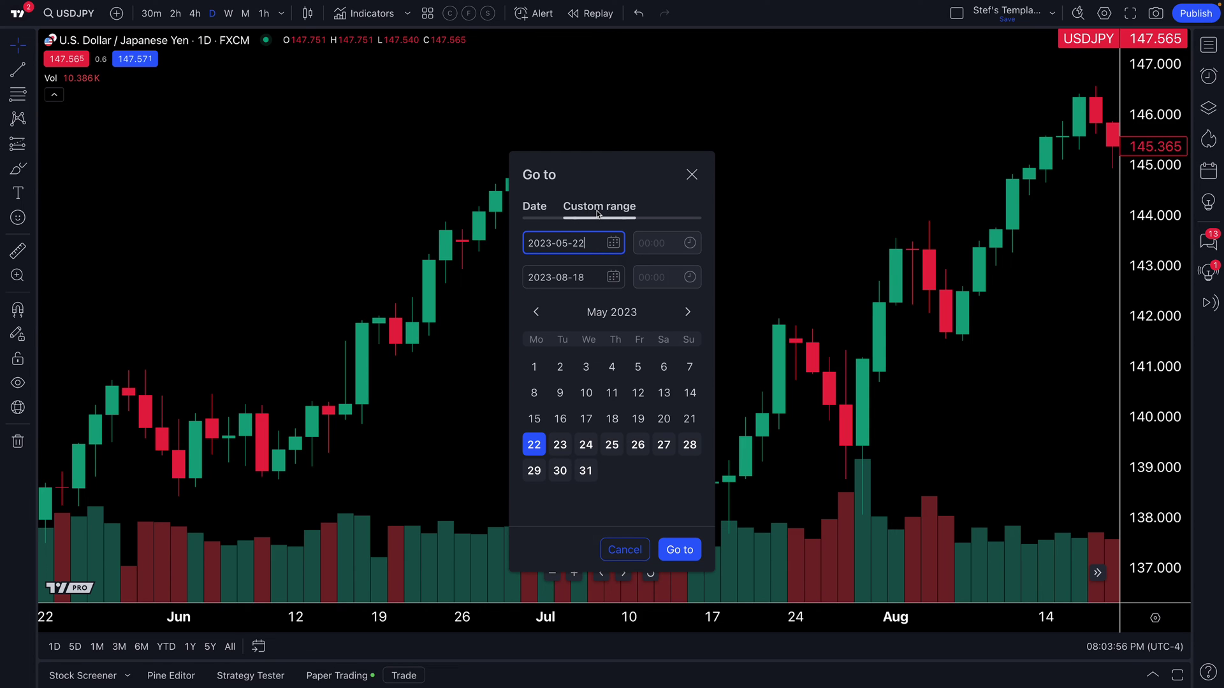
{"action": "left_click_drag", "start_coordinate": [529, 242], "coordinate": [529, 279]}
{"action": "left_click", "coordinate": [557, 246]}
{"action": "left_click_drag", "start_coordinate": [594, 243], "coordinate": [533, 243]}
{"action": "left_click", "coordinate": [529, 279]}
{"action": "left_click", "coordinate": [587, 281]}
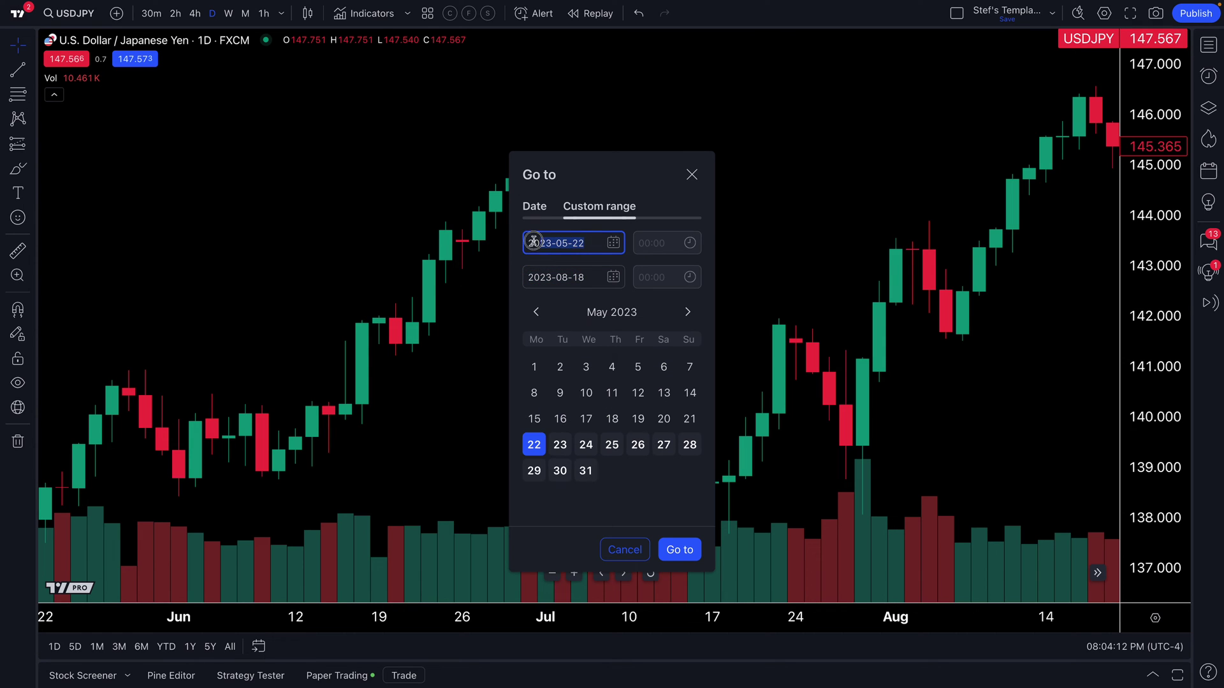
{"action": "left_click", "coordinate": [550, 243]}
{"action": "key", "text": "BackSpace"}
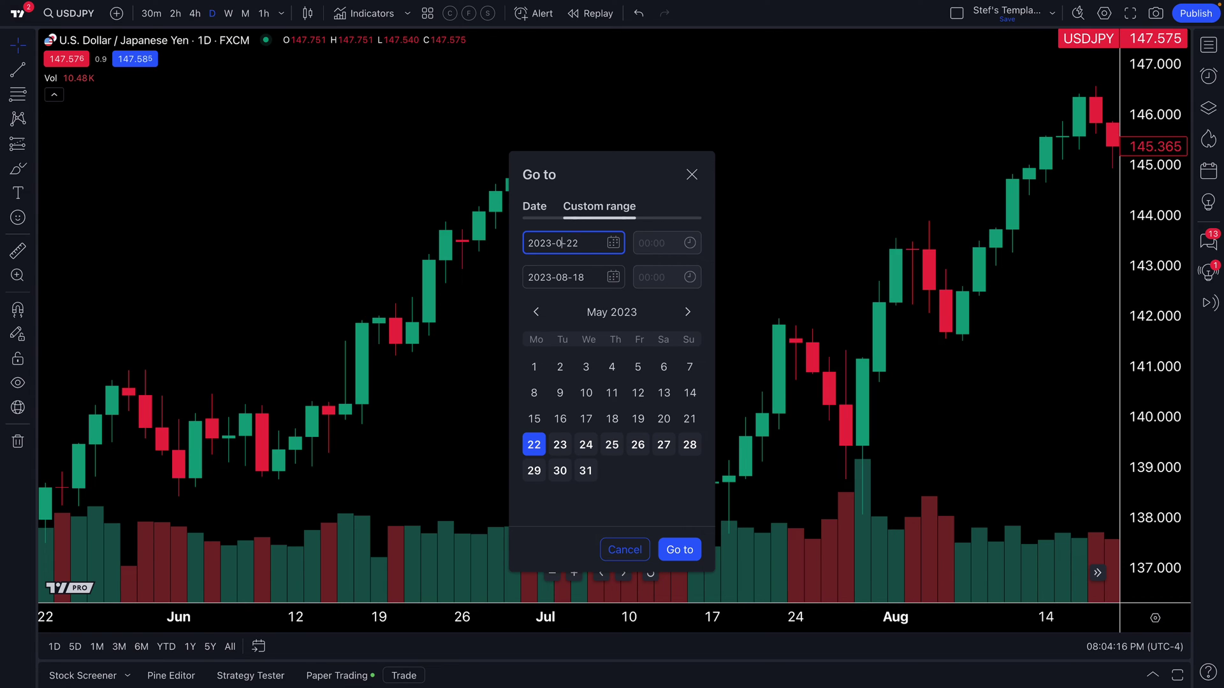
{"action": "type", "text": "6"}
{"action": "key", "text": "BackSpace"}
{"action": "type", "text": "10"}
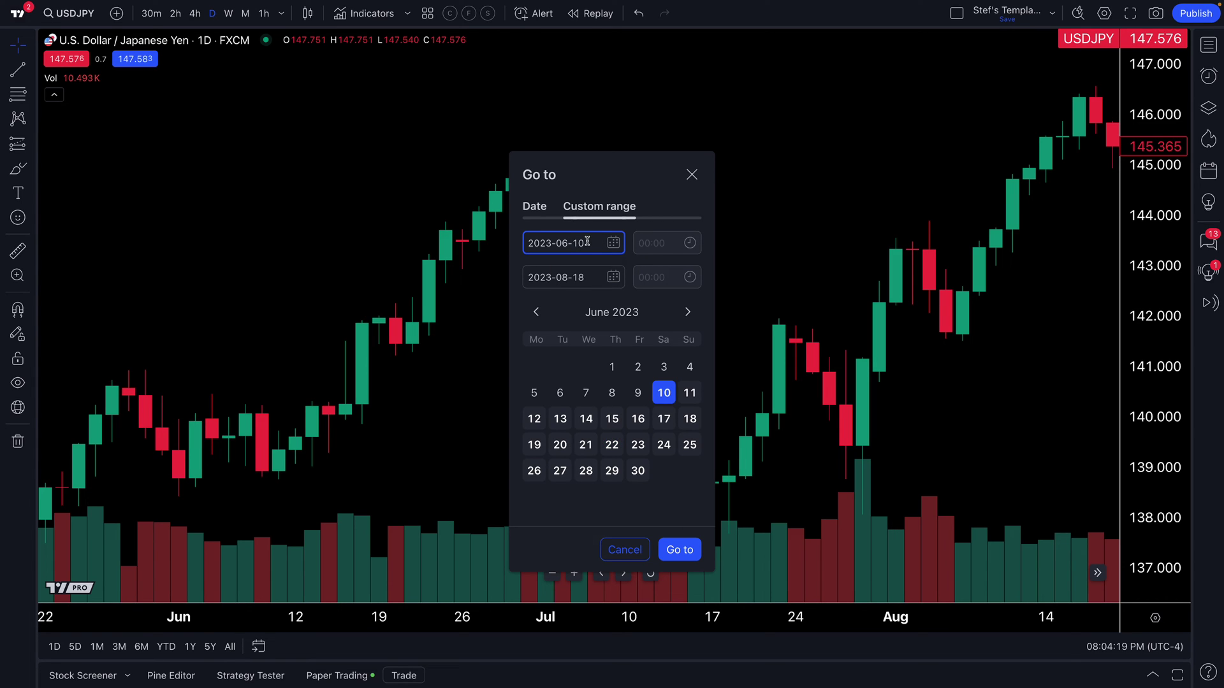
Set the end date to 2023-06-15 and show the 10–15 June 2023 range.
{"action": "left_click", "coordinate": [575, 279]}
{"action": "key", "text": "Left"}
{"action": "key", "text": "Left"}
{"action": "key", "text": "BackSpace"}
{"action": "type", "text": "6"}
{"action": "left_click", "coordinate": [588, 278]}
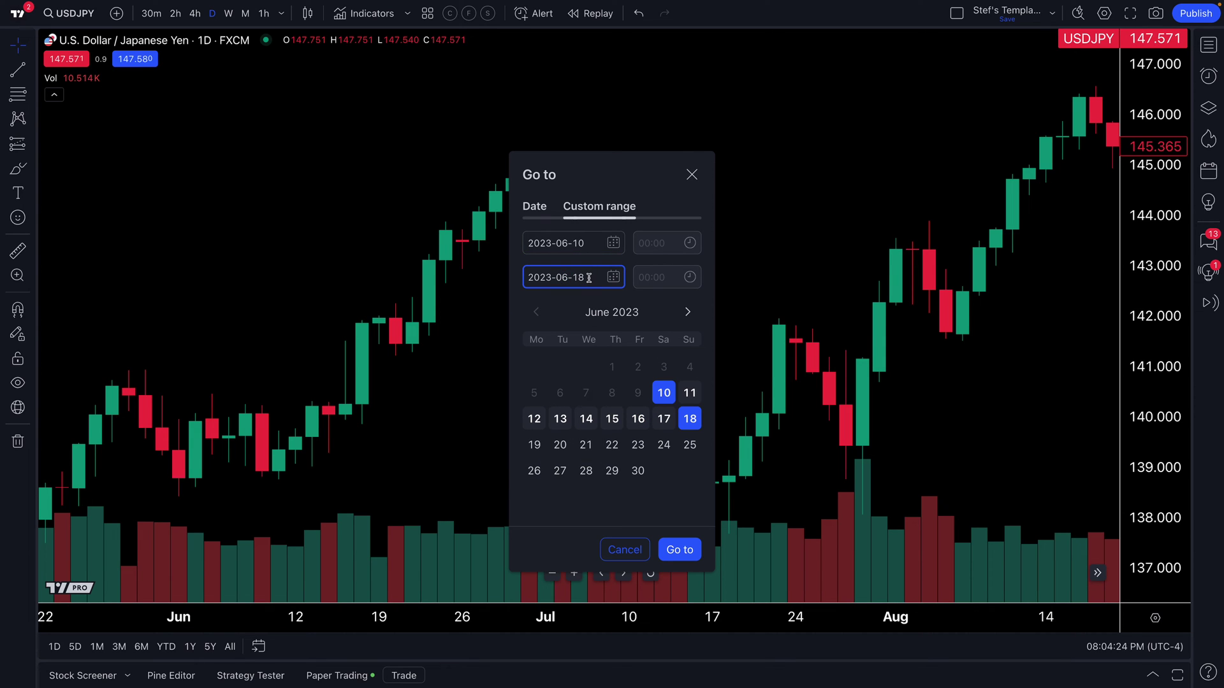
{"action": "key", "text": "BackSpace"}
{"action": "type", "text": "5"}
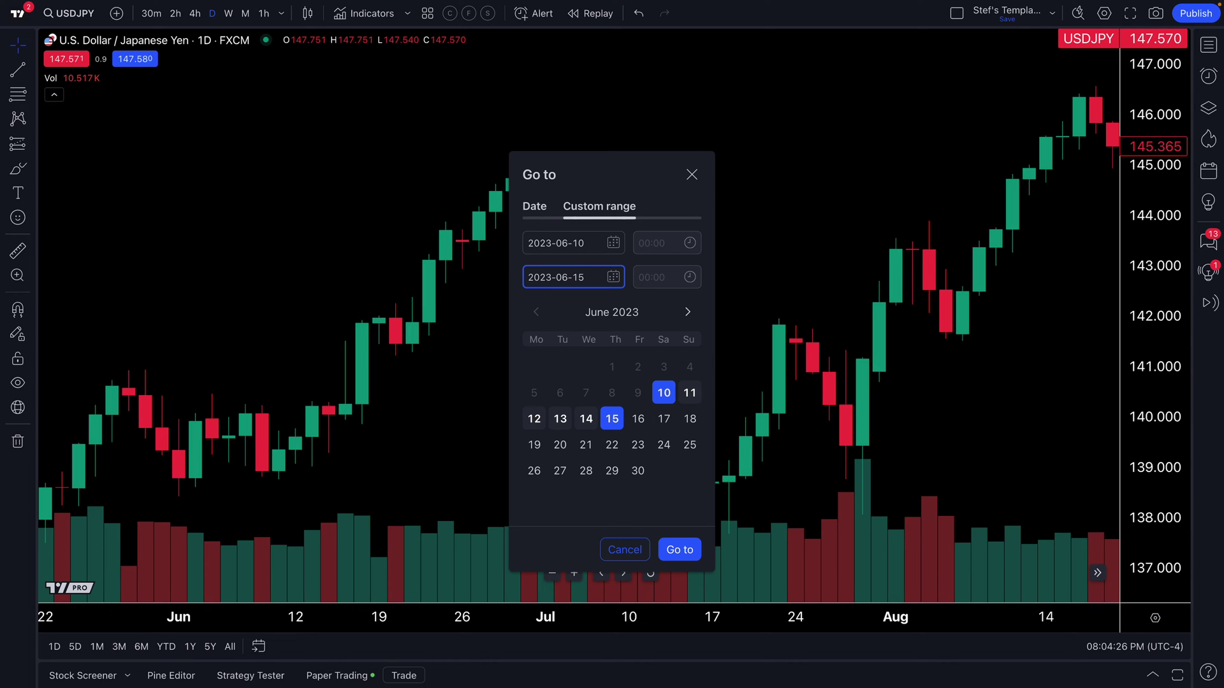
{"action": "left_click", "coordinate": [579, 243]}
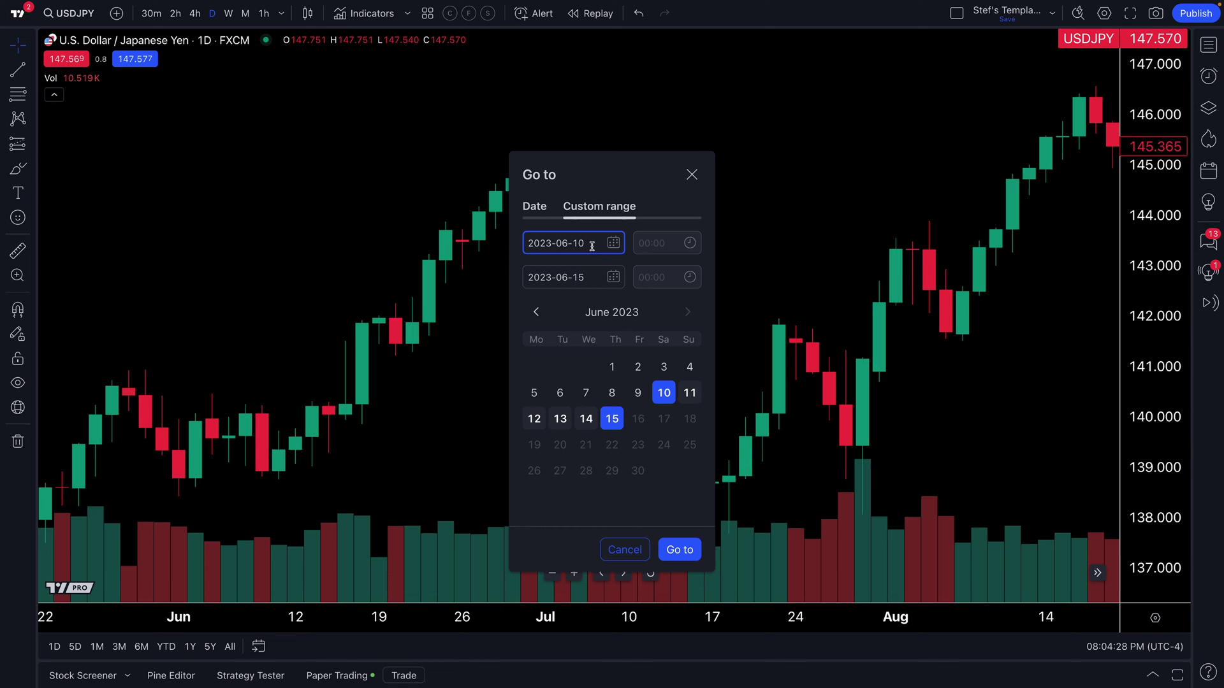
{"action": "left_click_drag", "start_coordinate": [578, 243], "coordinate": [525, 243]}
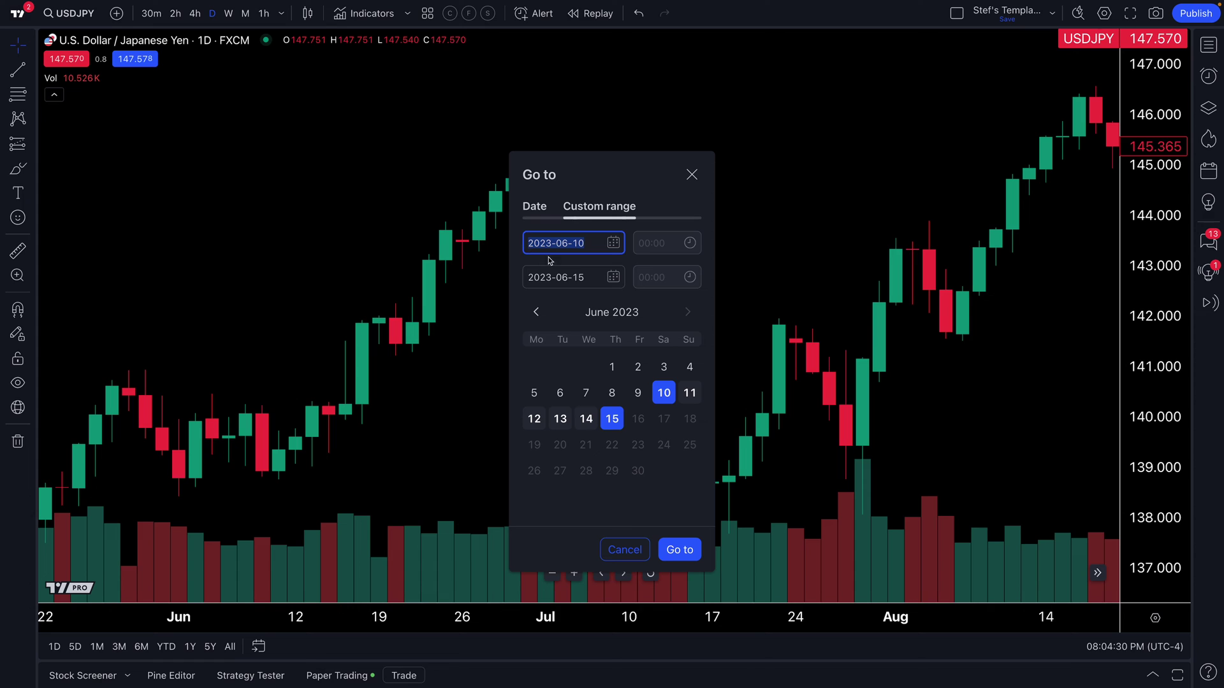
{"action": "left_click", "coordinate": [585, 278]}
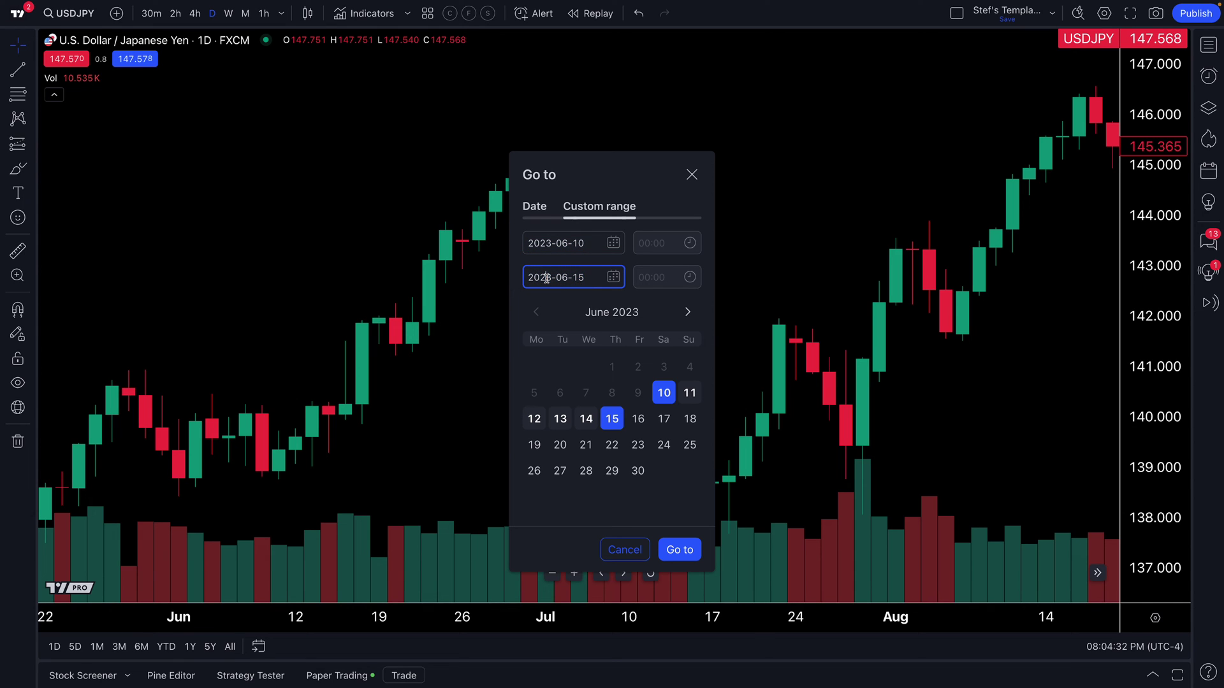
{"action": "left_click", "coordinate": [679, 550]}
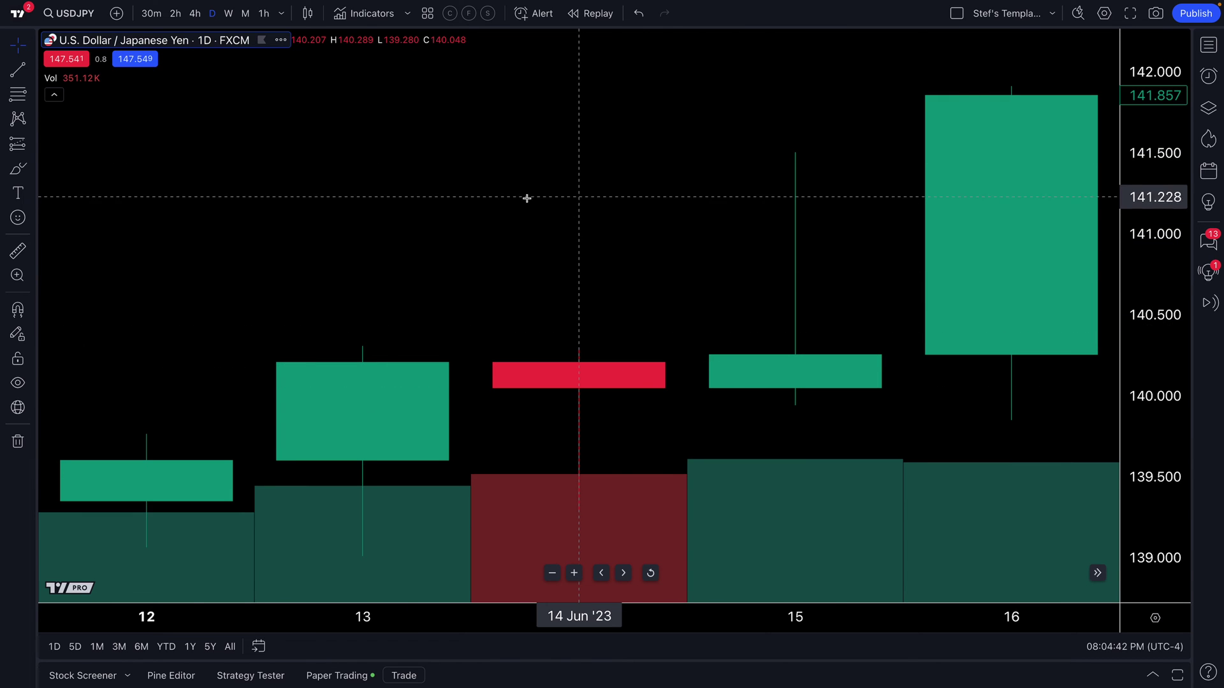
Zoom out and pan the chart to May–August 2023, then reopen the Go to dialog.
{"action": "scroll", "coordinate": [570, 244], "scroll_direction": "down", "scroll_amount": 1}
{"action": "scroll", "coordinate": [570, 244], "scroll_direction": "down", "scroll_amount": 5}
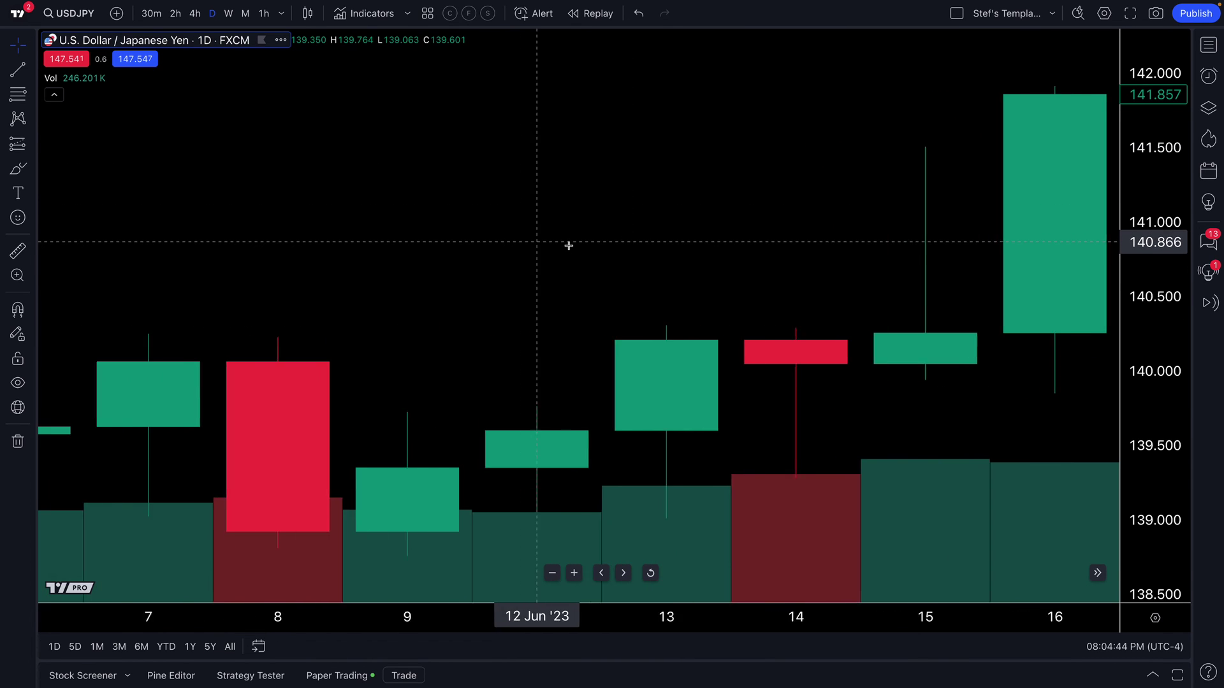
{"action": "scroll", "coordinate": [569, 247], "scroll_direction": "down", "scroll_amount": 3}
{"action": "left_click_drag", "start_coordinate": [680, 205], "coordinate": [311, 189]}
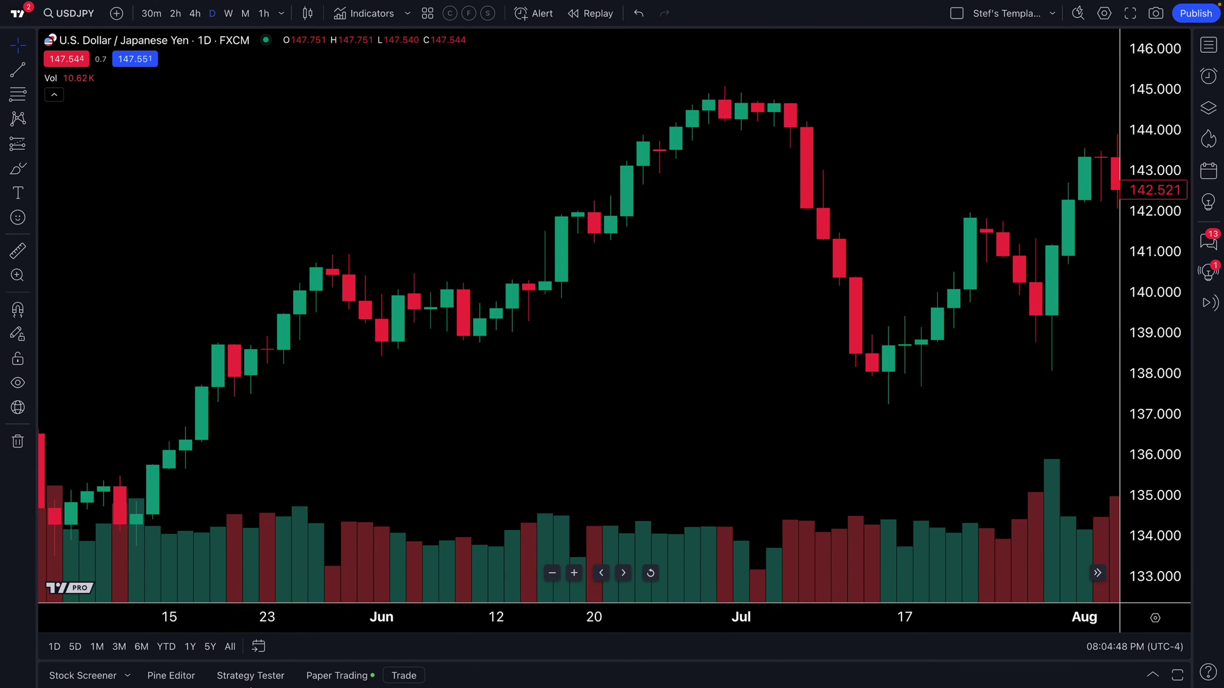
{"action": "left_click", "coordinate": [260, 648]}
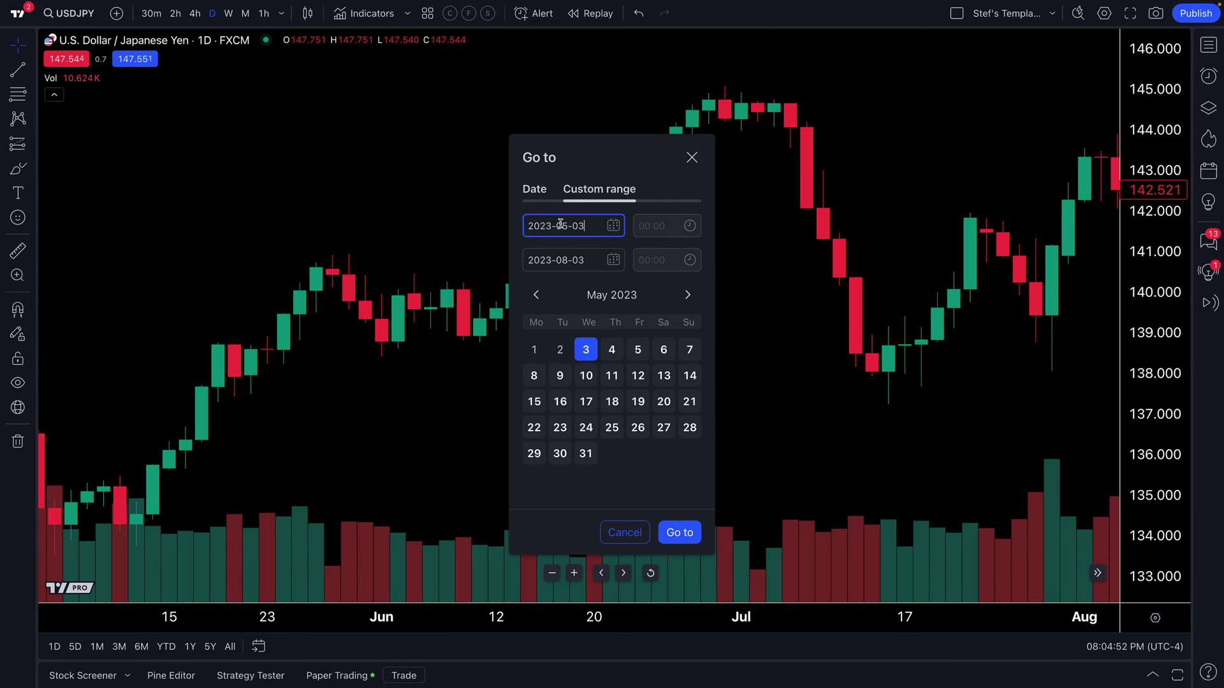
Browse the Custom range calendar forward to August 2023, then back to January 2023.
{"action": "left_click", "coordinate": [539, 305]}
{"action": "left_click", "coordinate": [539, 305]}
{"action": "left_click", "coordinate": [539, 306]}
{"action": "left_click", "coordinate": [689, 296]}
{"action": "left_click", "coordinate": [688, 295]}
{"action": "left_click", "coordinate": [688, 295]}
{"action": "left_click", "coordinate": [688, 295]}
{"action": "left_click", "coordinate": [688, 295]}
{"action": "left_click", "coordinate": [688, 295]}
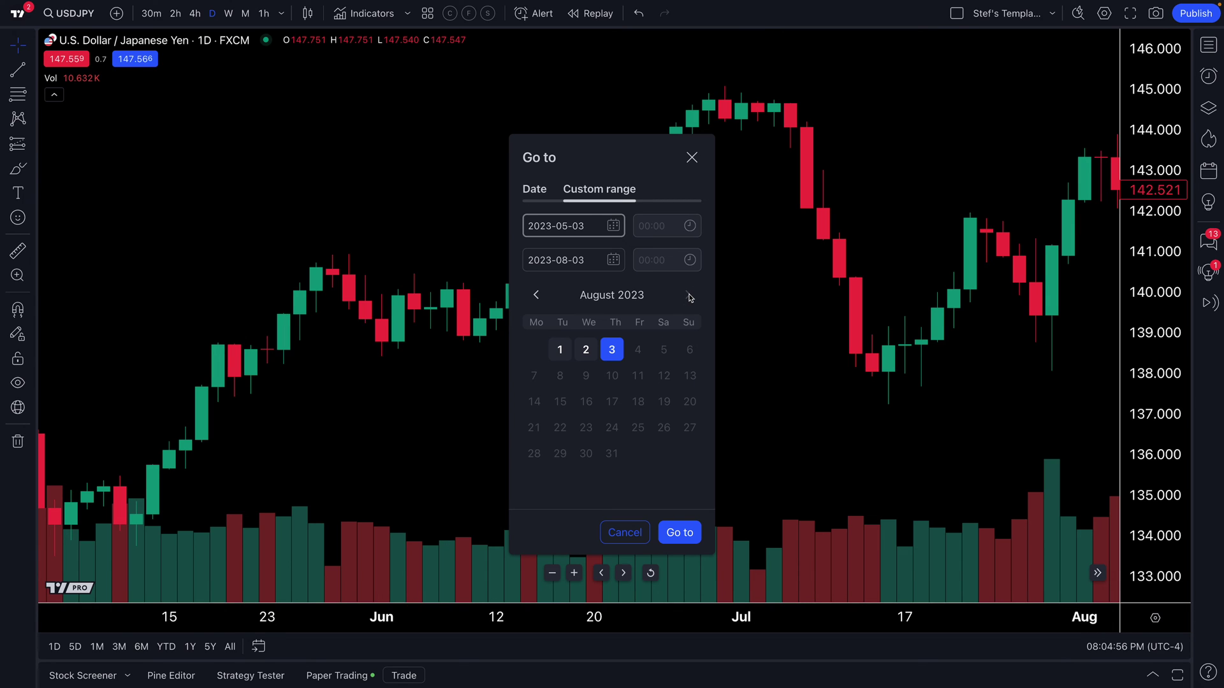
{"action": "left_click", "coordinate": [581, 231]}
{"action": "left_click", "coordinate": [544, 306]}
{"action": "left_click", "coordinate": [544, 305]}
{"action": "left_click", "coordinate": [543, 305]}
{"action": "left_click", "coordinate": [544, 305]}
{"action": "left_click", "coordinate": [544, 305]}
{"action": "left_click", "coordinate": [544, 305]}
{"action": "left_click", "coordinate": [544, 304]}
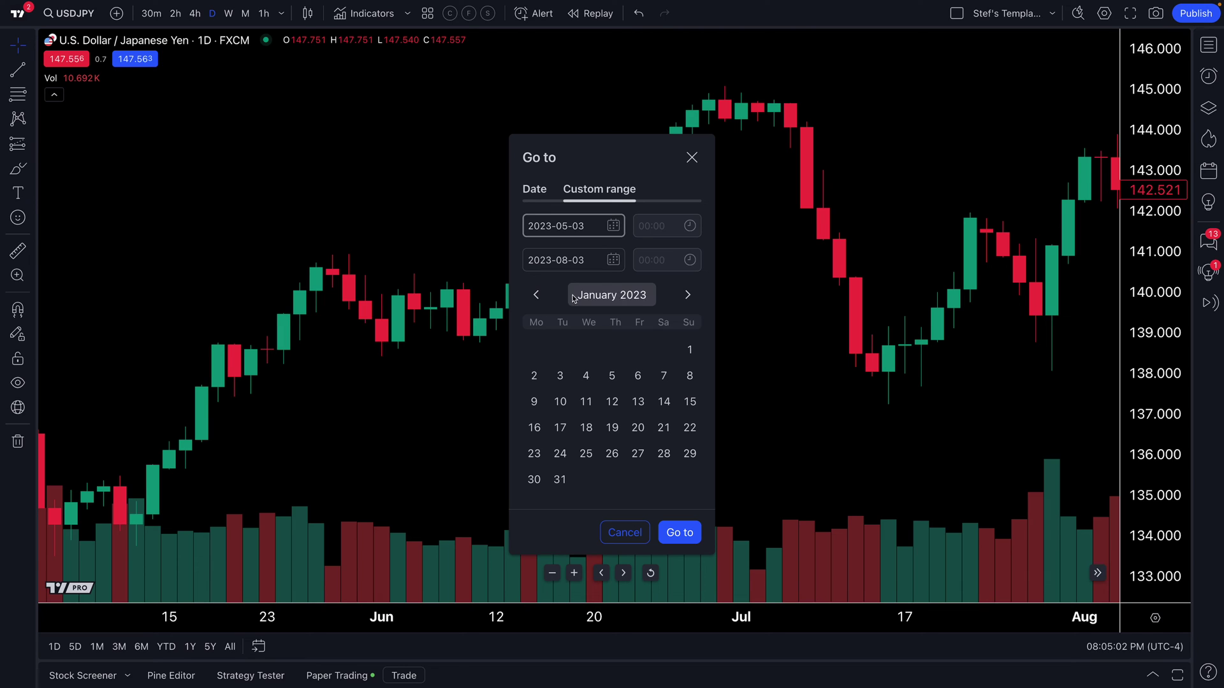
Switch to the Date tab showing 2023-07-05 and close the dialog without navigating.
{"action": "left_click", "coordinate": [536, 190]}
{"action": "left_click", "coordinate": [603, 189]}
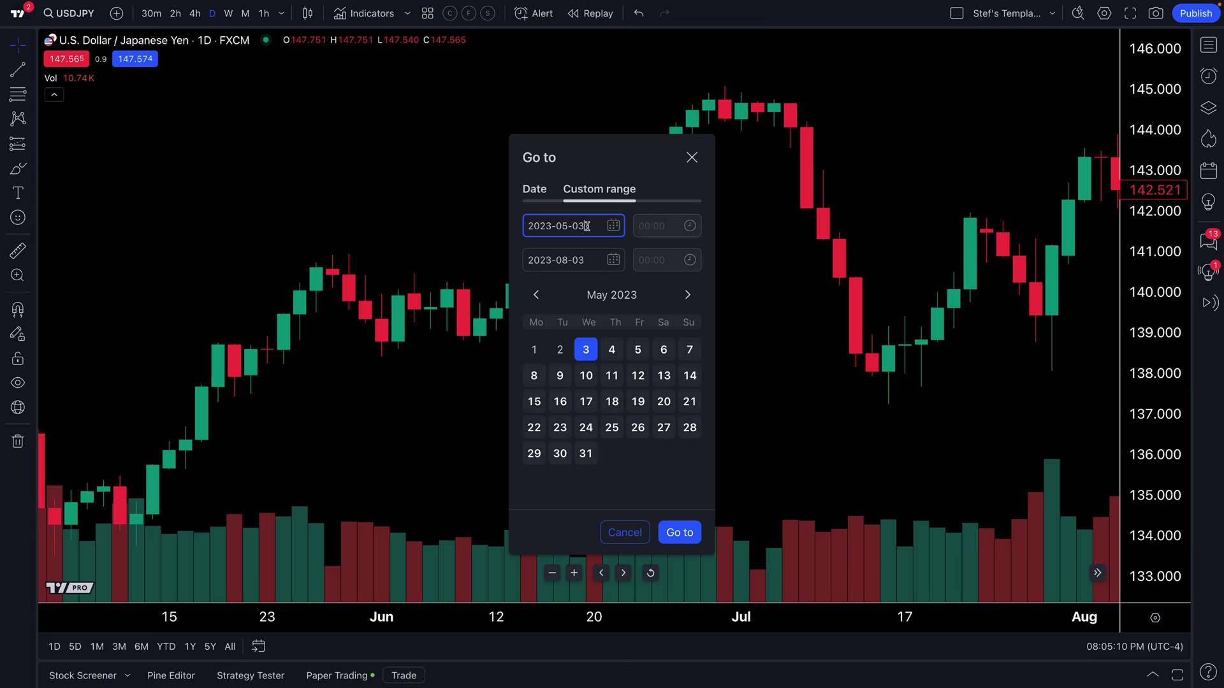
{"action": "left_click_drag", "start_coordinate": [588, 226], "coordinate": [526, 227]}
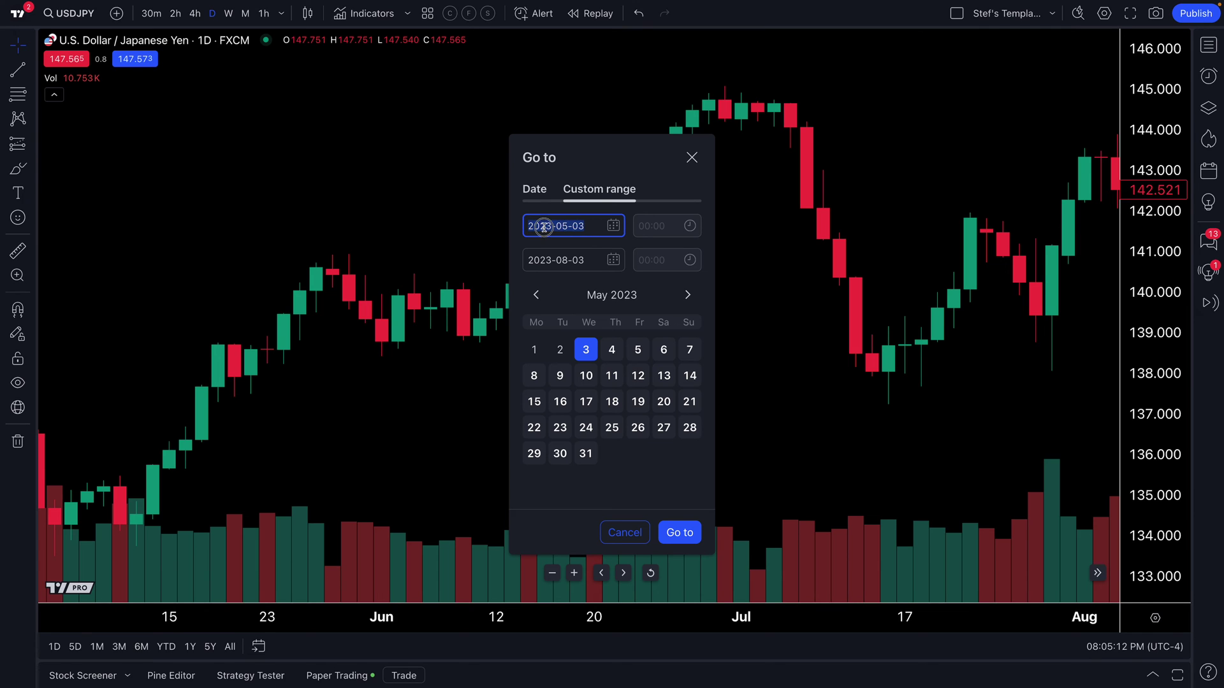
{"action": "left_click", "coordinate": [543, 199]}
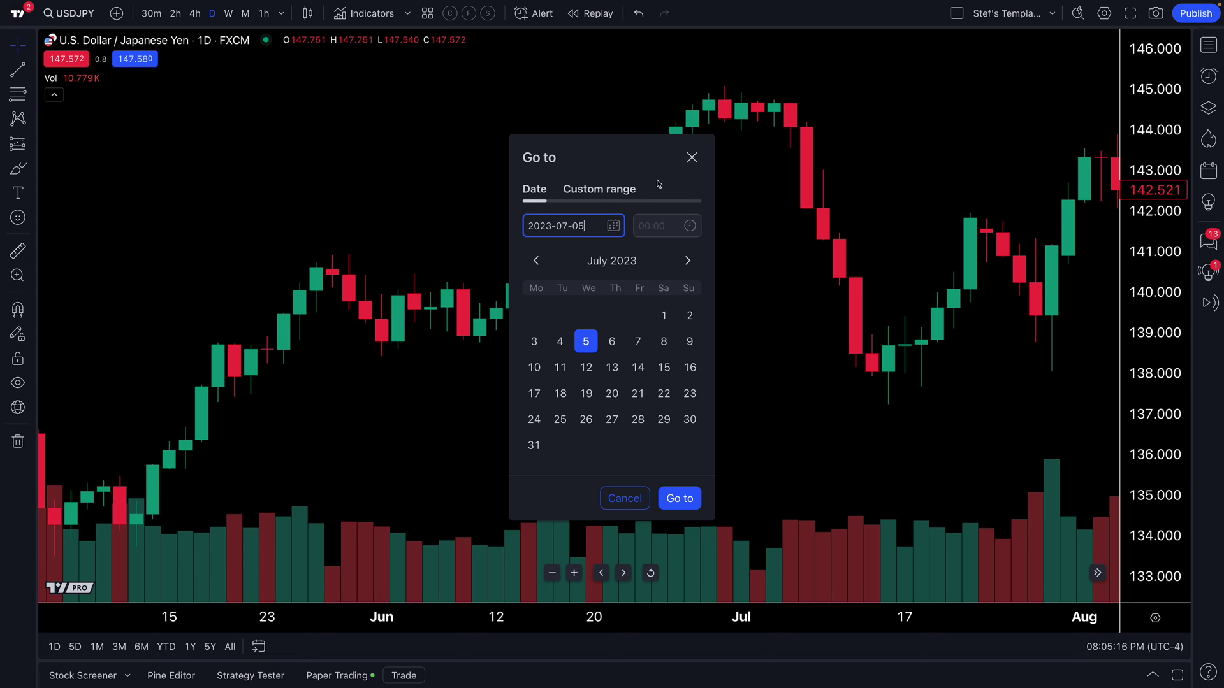
{"action": "left_click", "coordinate": [692, 158]}
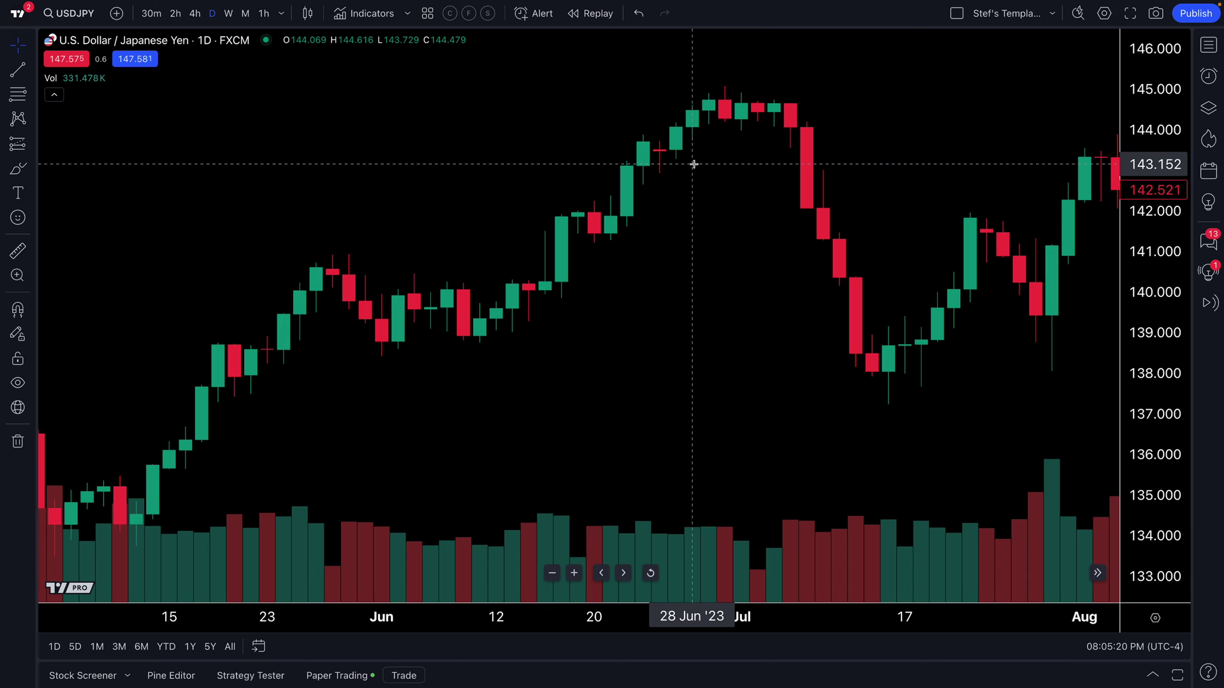
Zoom out and pan the USDJPY daily chart to show October 2023 through May 2024.
{"action": "scroll", "coordinate": [686, 304], "scroll_direction": "down", "scroll_amount": 3}
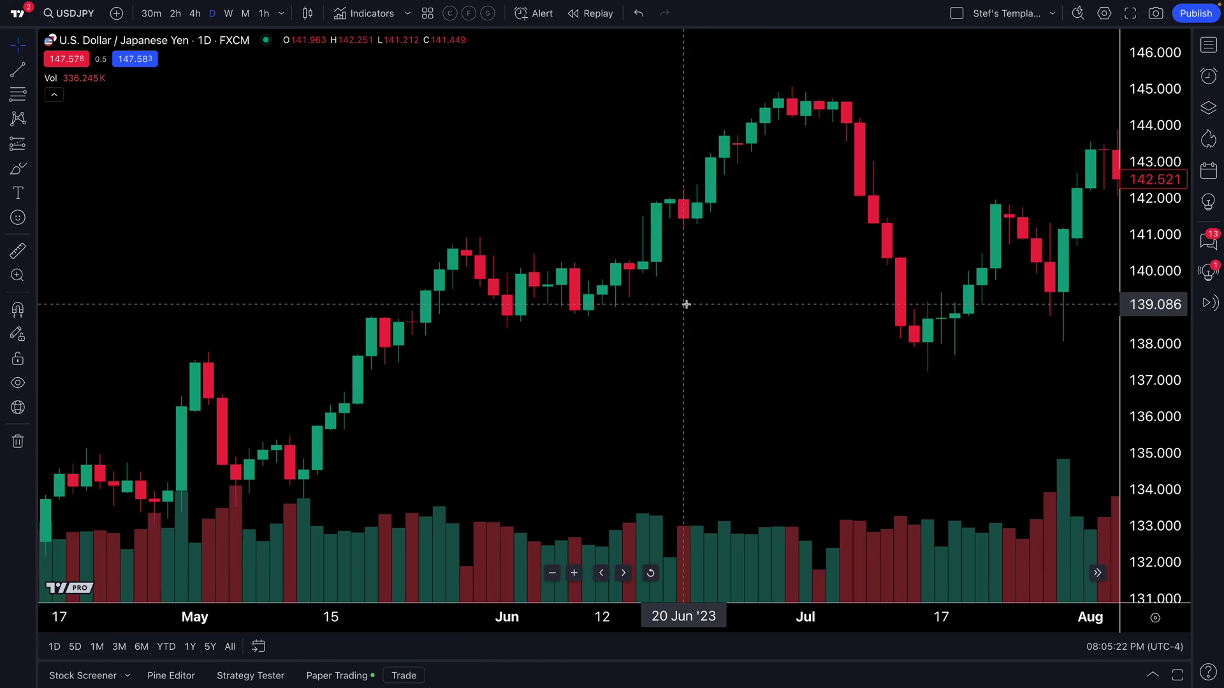
{"action": "scroll", "coordinate": [686, 305], "scroll_direction": "down", "scroll_amount": 3}
{"action": "scroll", "coordinate": [863, 333], "scroll_direction": "right", "scroll_amount": 5}
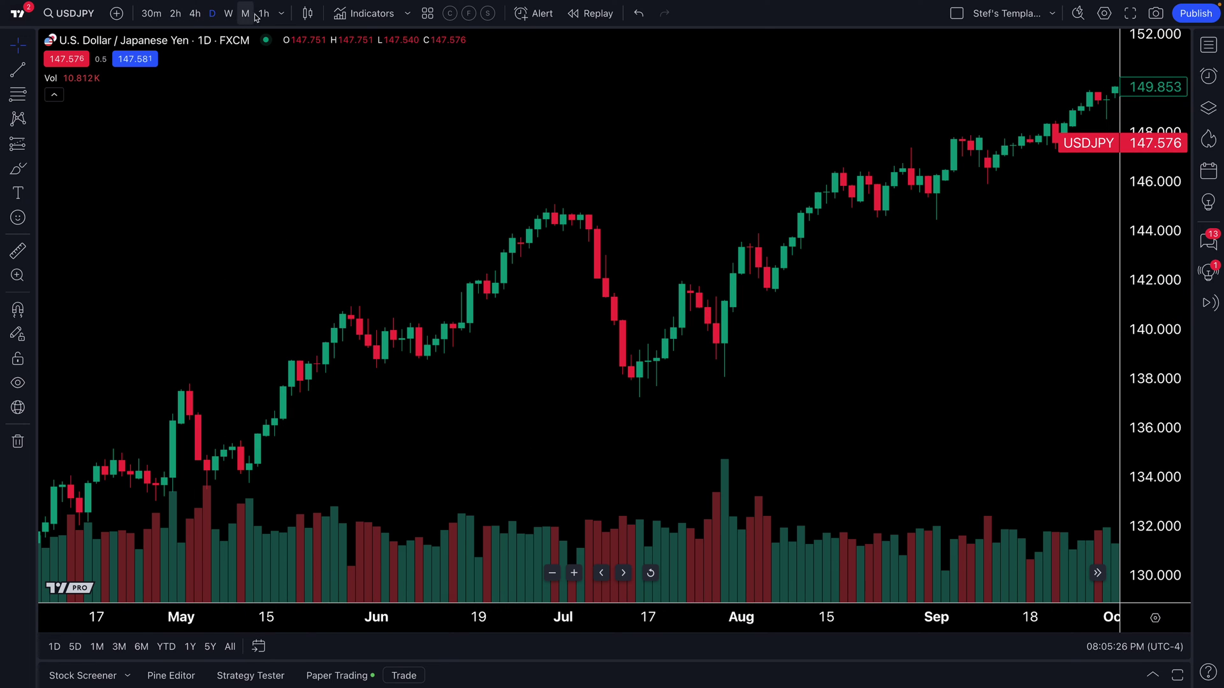
{"action": "scroll", "coordinate": [633, 370], "scroll_direction": "right", "scroll_amount": 5}
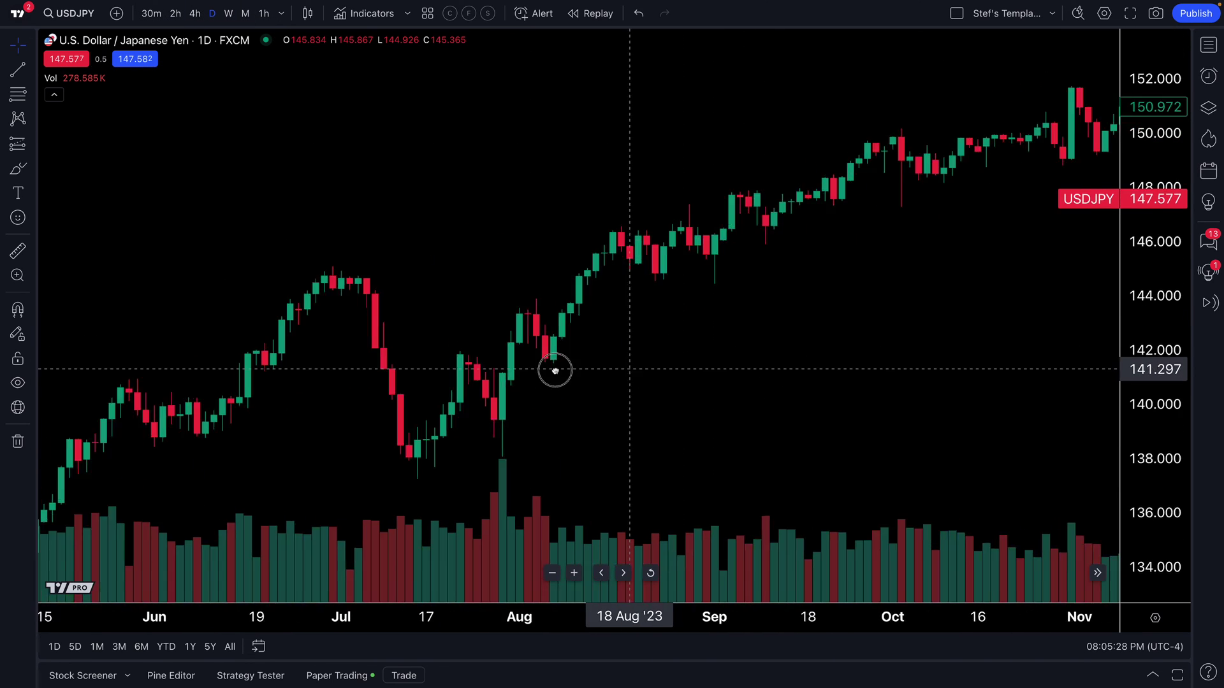
{"action": "scroll", "coordinate": [762, 407], "scroll_direction": "down", "scroll_amount": 3}
{"action": "scroll", "coordinate": [902, 346], "scroll_direction": "right", "scroll_amount": 6}
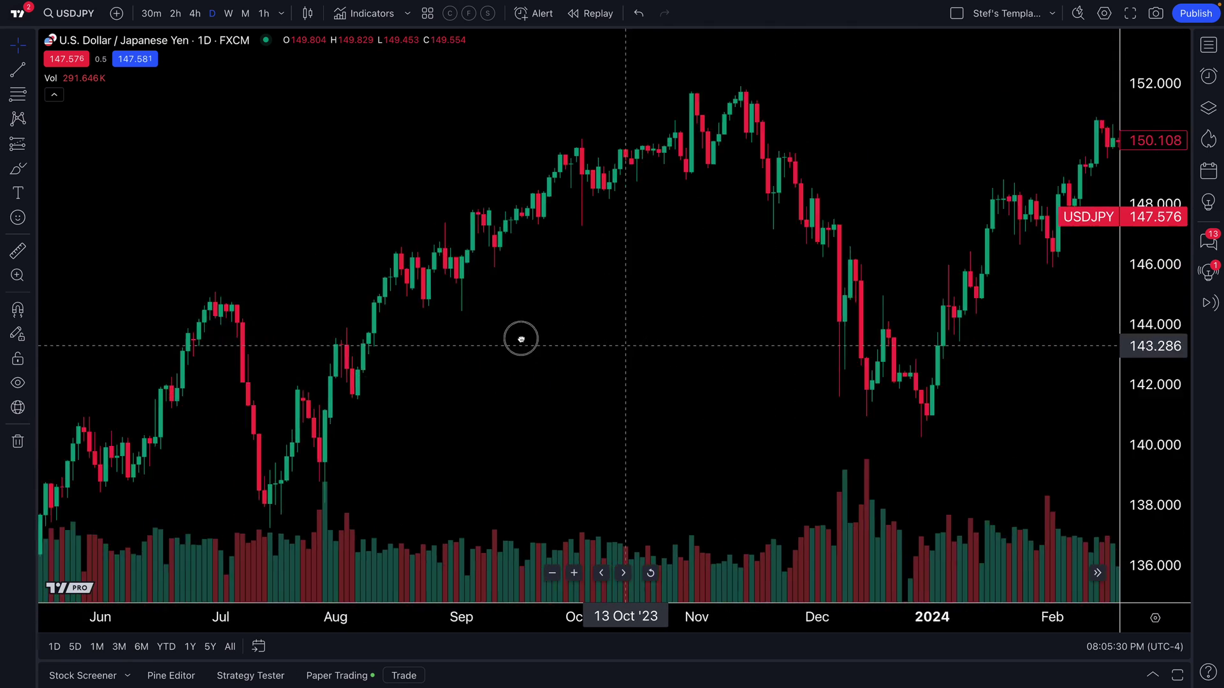
{"action": "scroll", "coordinate": [883, 348], "scroll_direction": "right", "scroll_amount": 6}
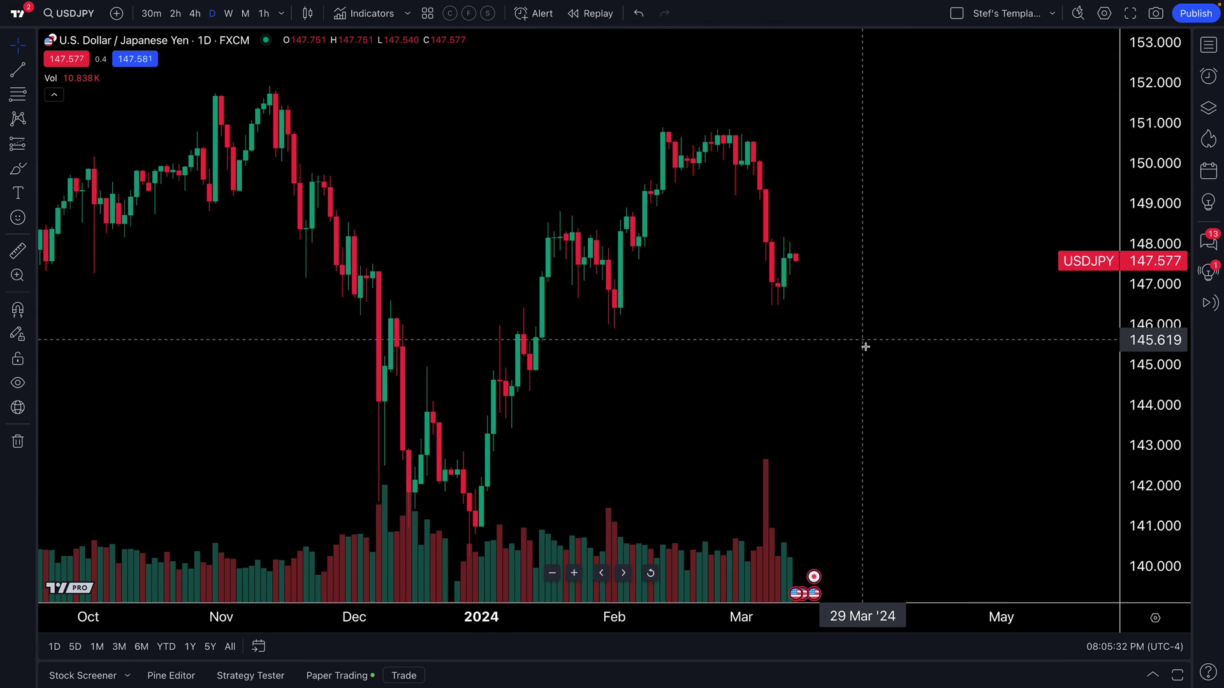
{"action": "left_click", "coordinate": [1119, 648]}
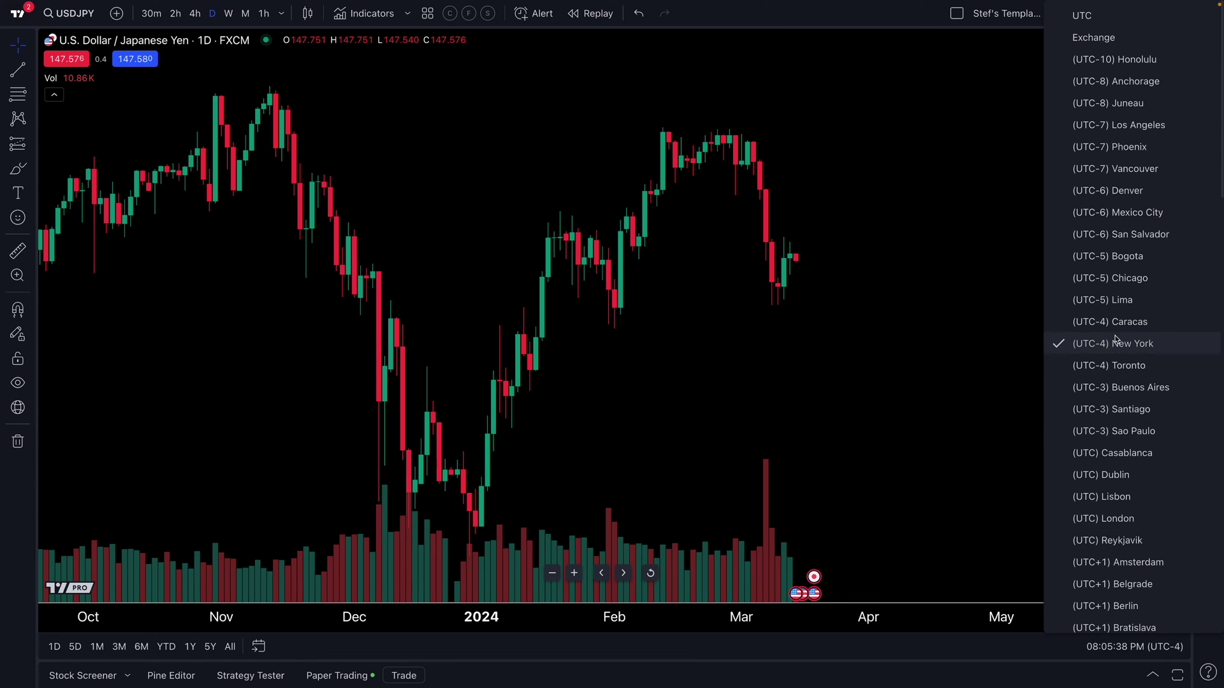
{"action": "scroll", "coordinate": [1099, 170], "scroll_direction": "up", "scroll_amount": 1}
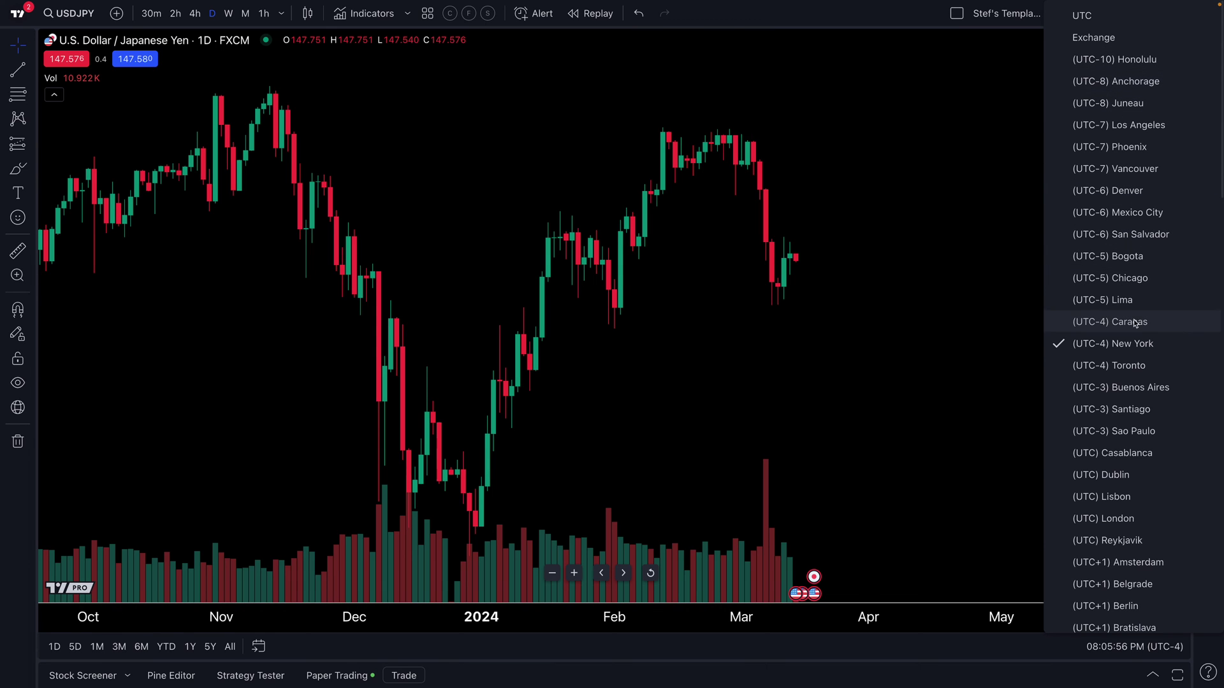
{"action": "scroll", "coordinate": [1127, 414], "scroll_direction": "down", "scroll_amount": 3}
{"action": "scroll", "coordinate": [1127, 421], "scroll_direction": "down", "scroll_amount": 20}
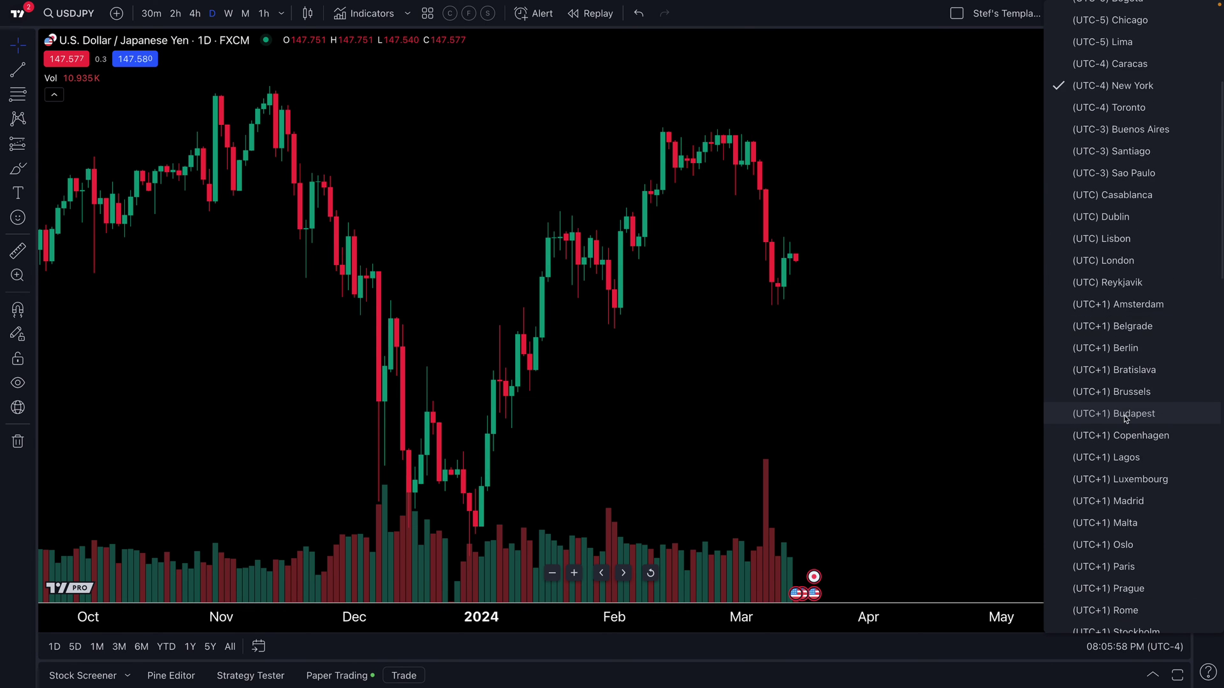
{"action": "scroll", "coordinate": [1125, 421], "scroll_direction": "down", "scroll_amount": 3}
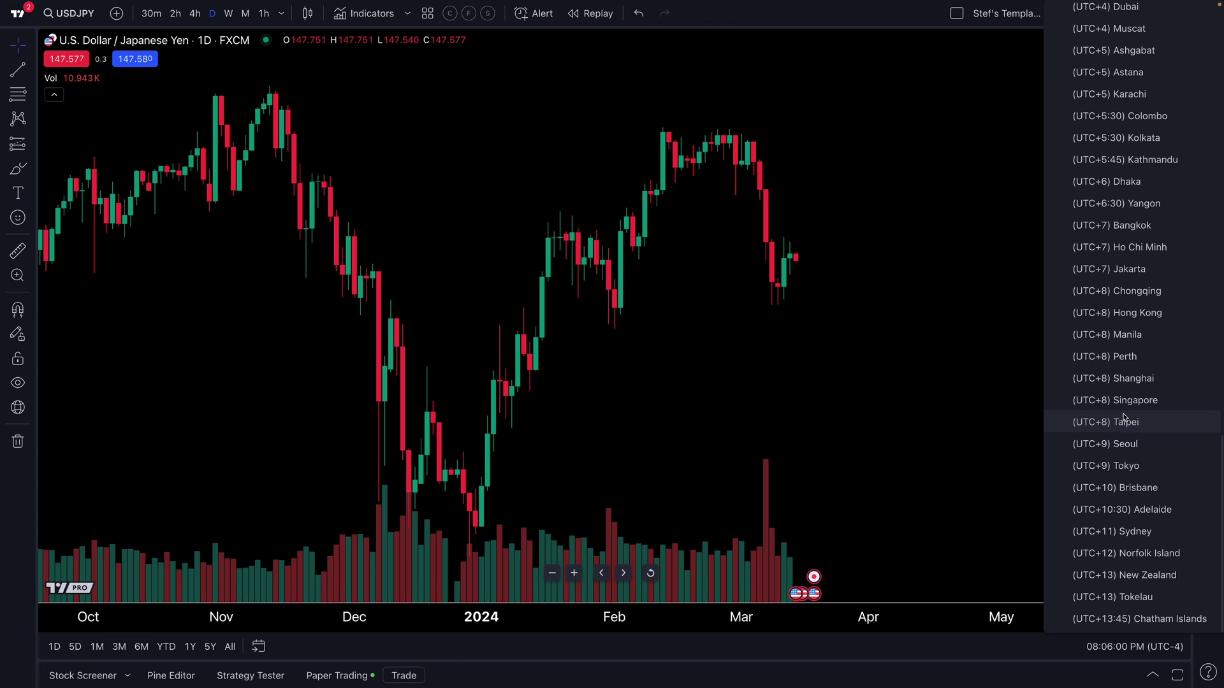
{"action": "left_click", "coordinate": [842, 402]}
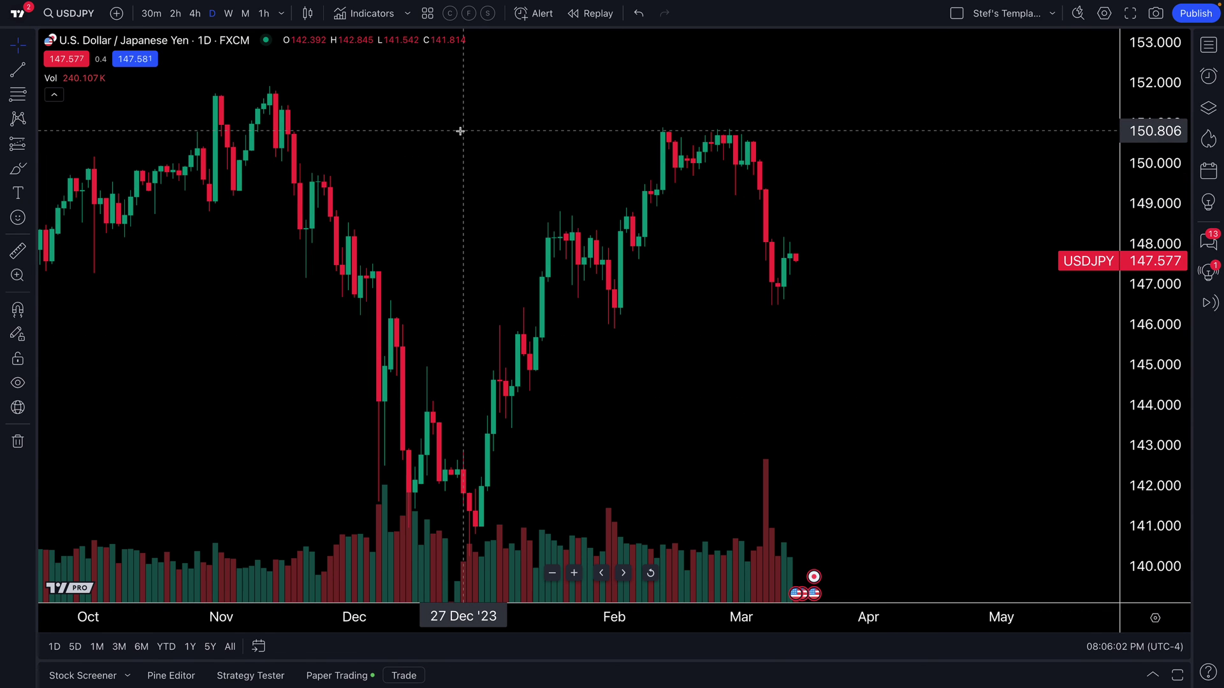
Open Chart settings and confirm the Symbol tab keeps New York timezone and Default precision.
{"action": "right_click", "coordinate": [459, 131]}
{"action": "left_click", "coordinate": [515, 470]}
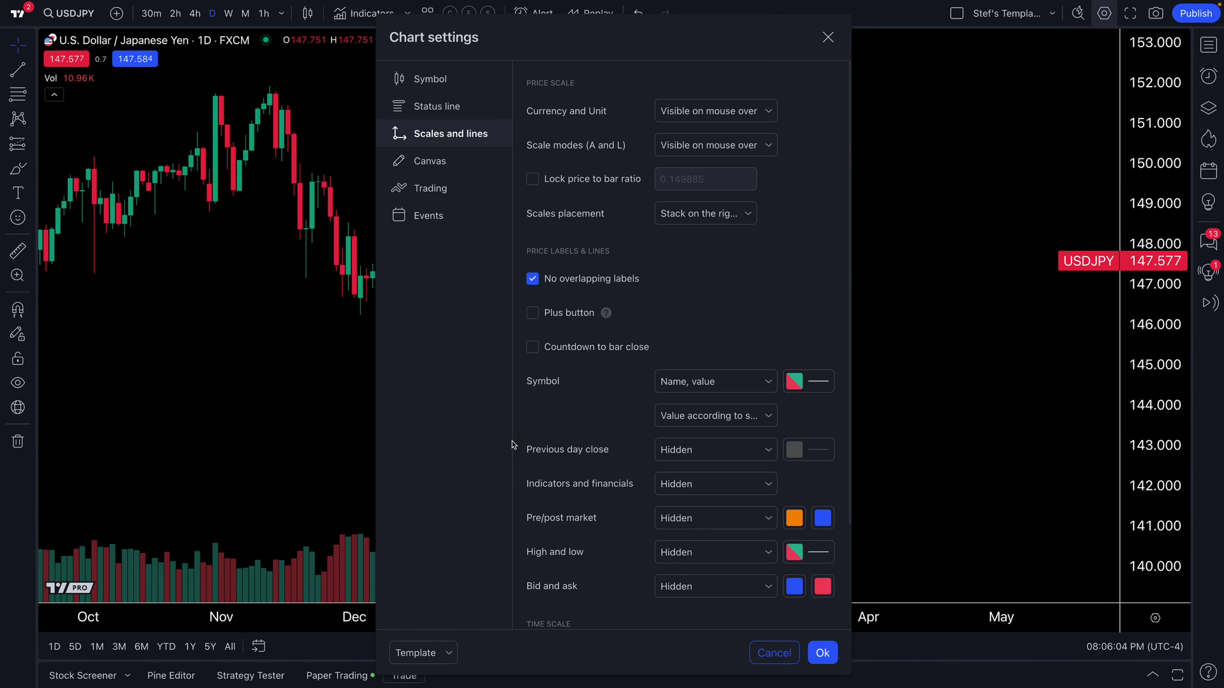
{"action": "left_click_drag", "start_coordinate": [566, 39], "coordinate": [268, 39]}
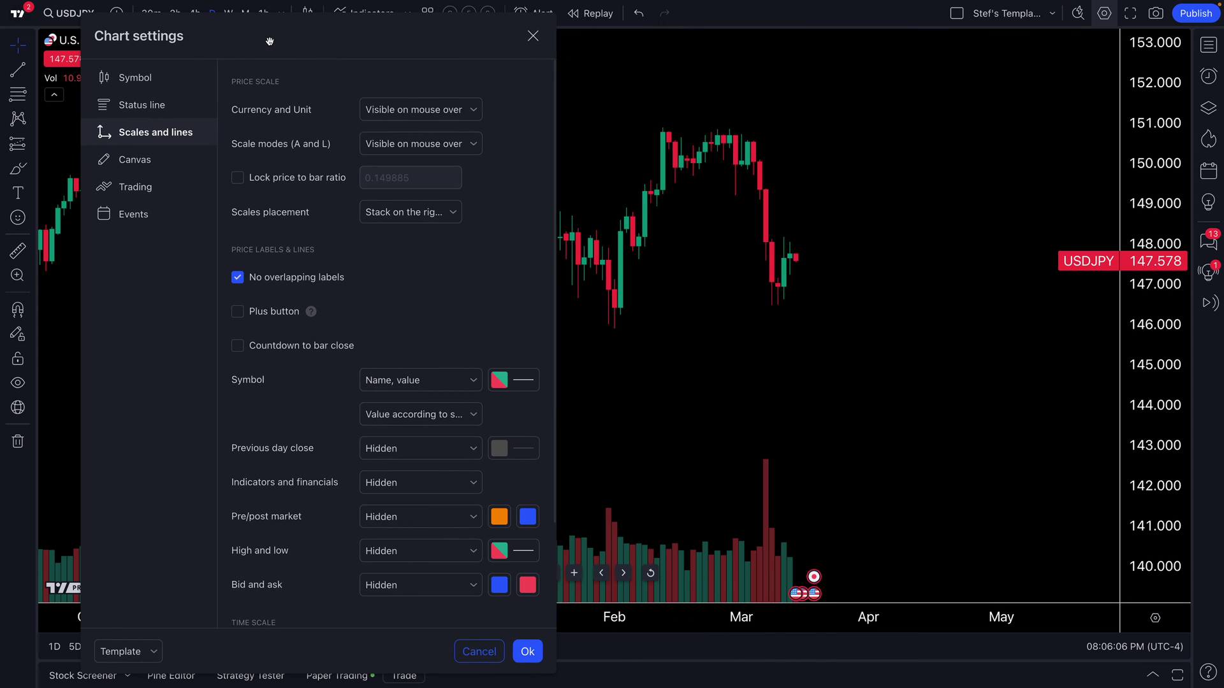
{"action": "left_click", "coordinate": [155, 90]}
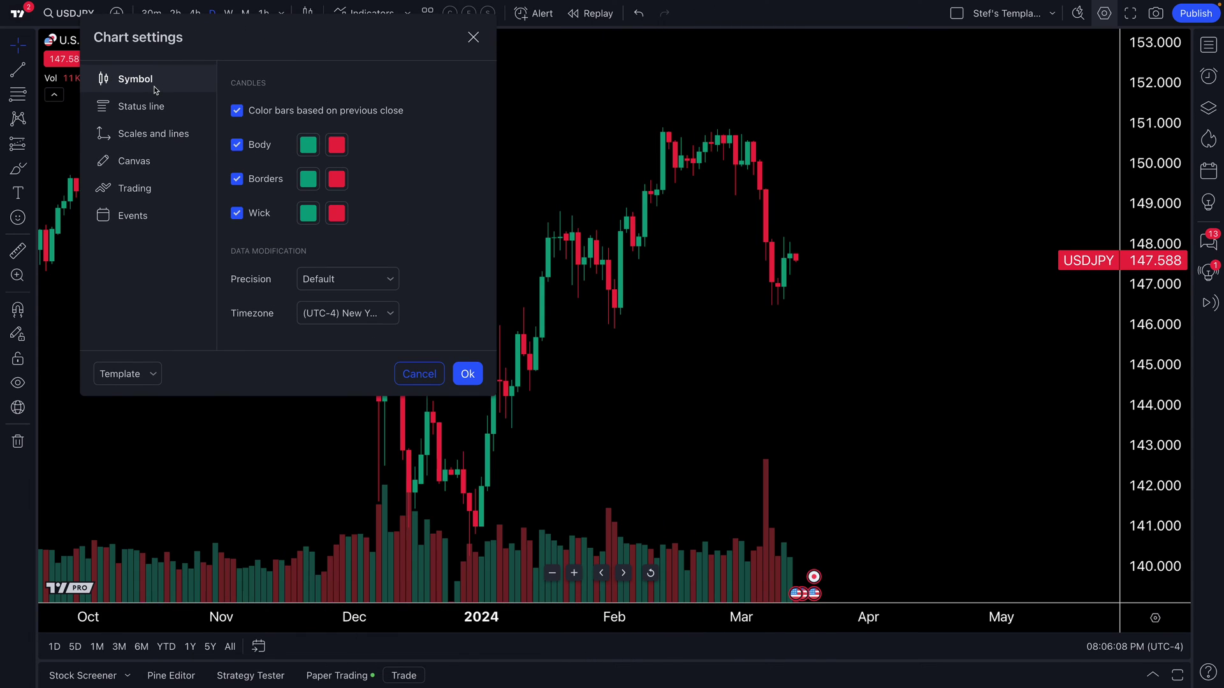
{"action": "left_click", "coordinate": [336, 314]}
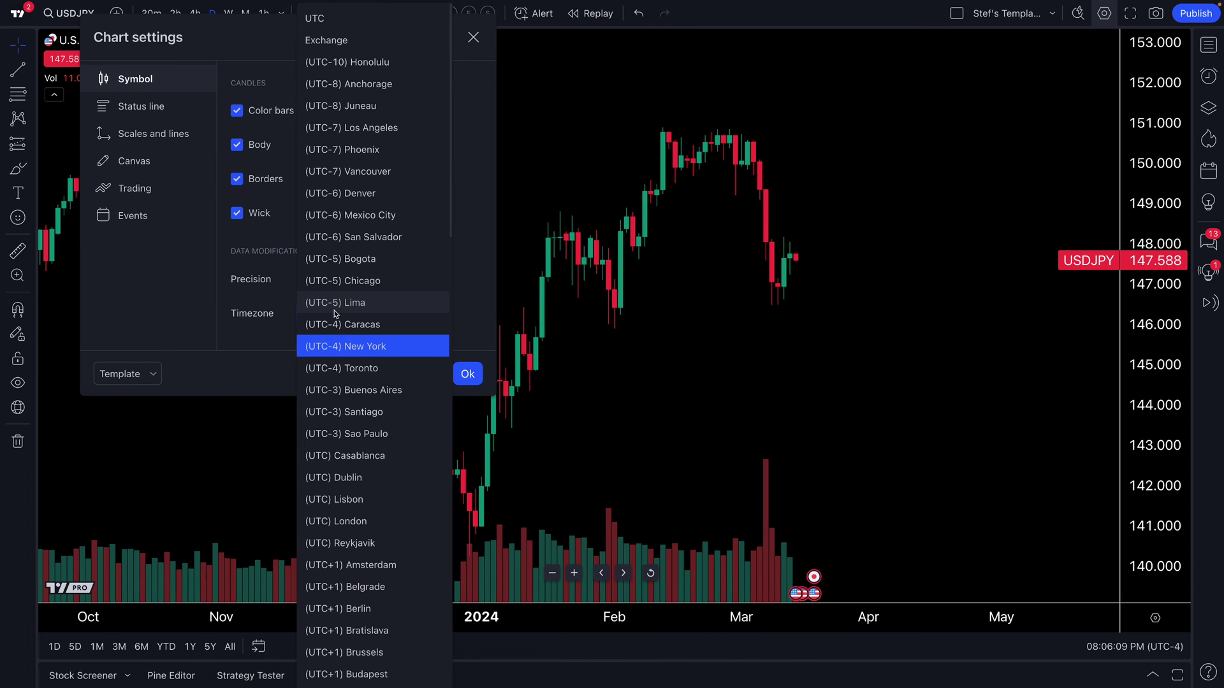
{"action": "left_click", "coordinate": [313, 339]}
{"action": "left_click", "coordinate": [356, 280]}
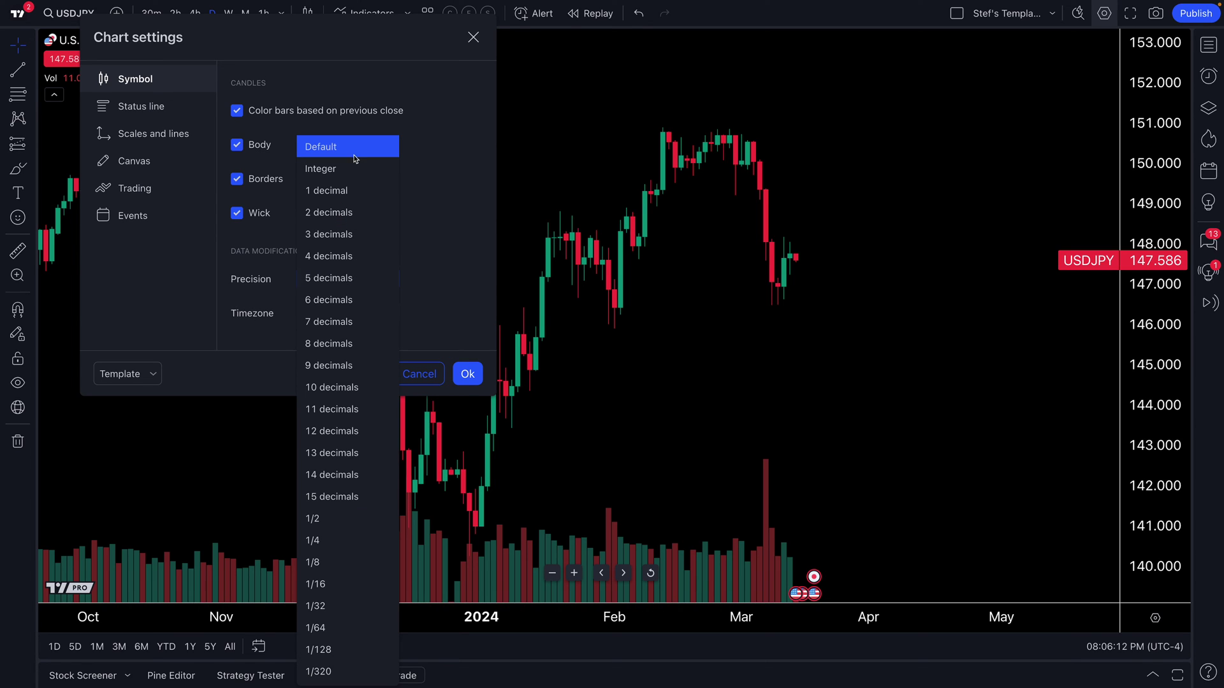
{"action": "left_click", "coordinate": [438, 199]}
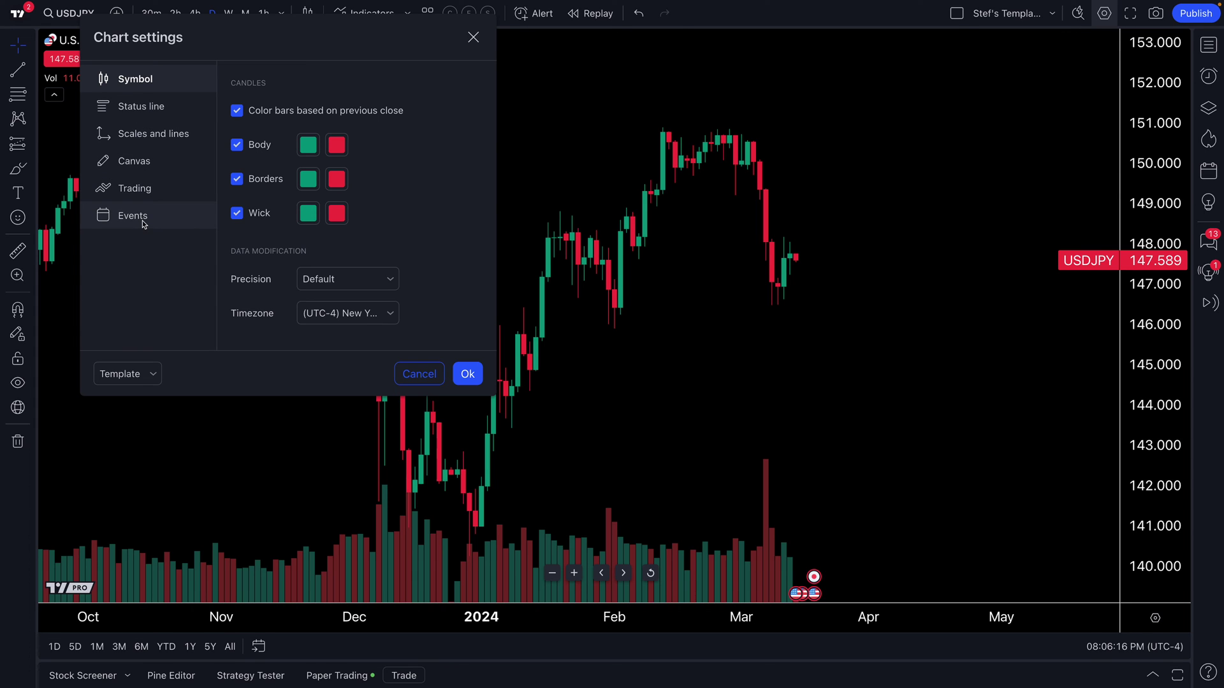
Review the Scales and lines settings, then the Events settings.
{"action": "left_click", "coordinate": [163, 136]}
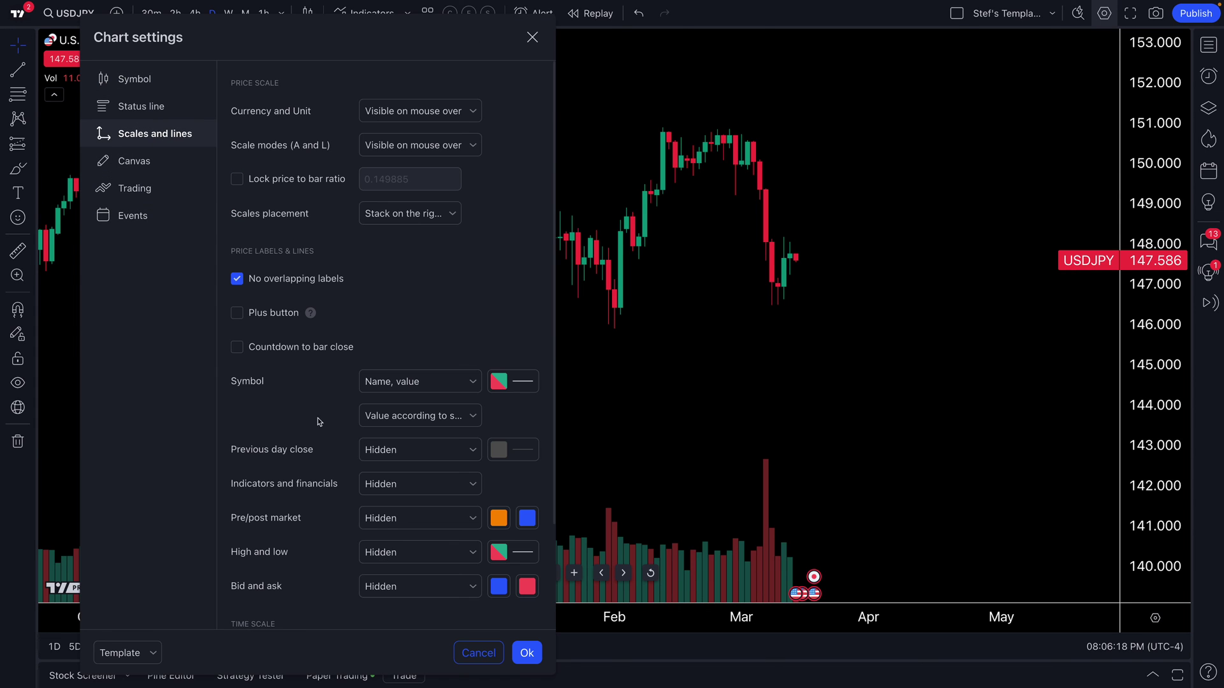
{"action": "scroll", "coordinate": [338, 490], "scroll_direction": "down", "scroll_amount": 3}
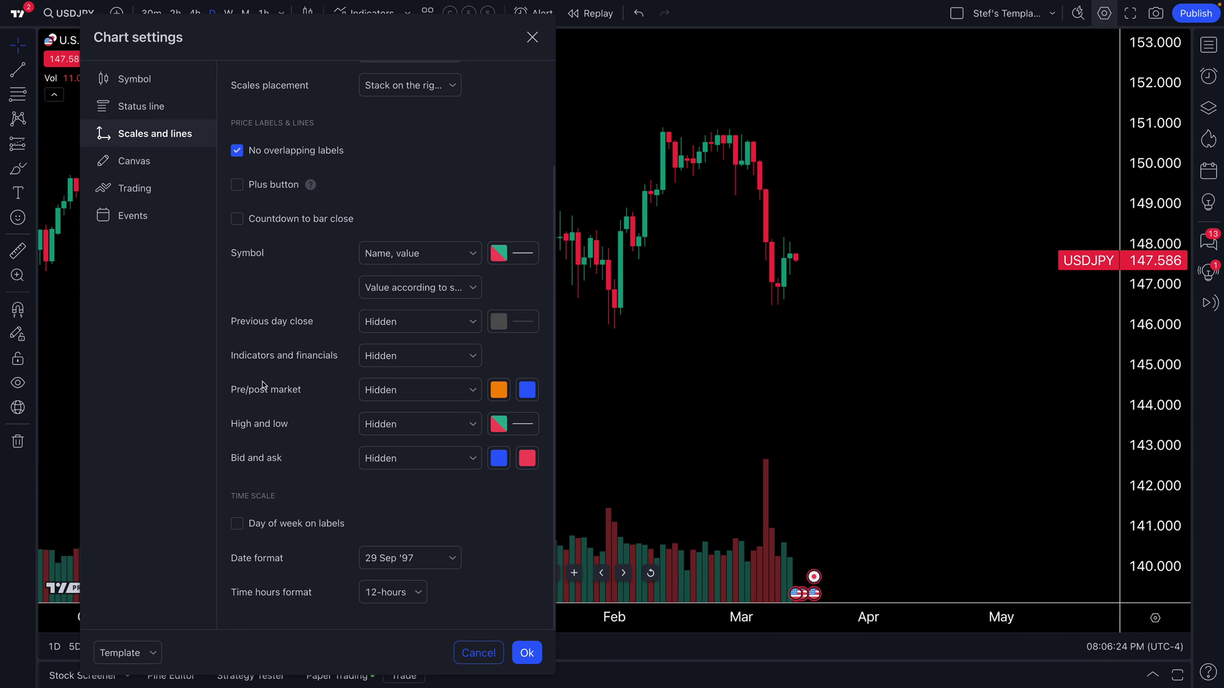
{"action": "scroll", "coordinate": [278, 388], "scroll_direction": "up", "scroll_amount": 3}
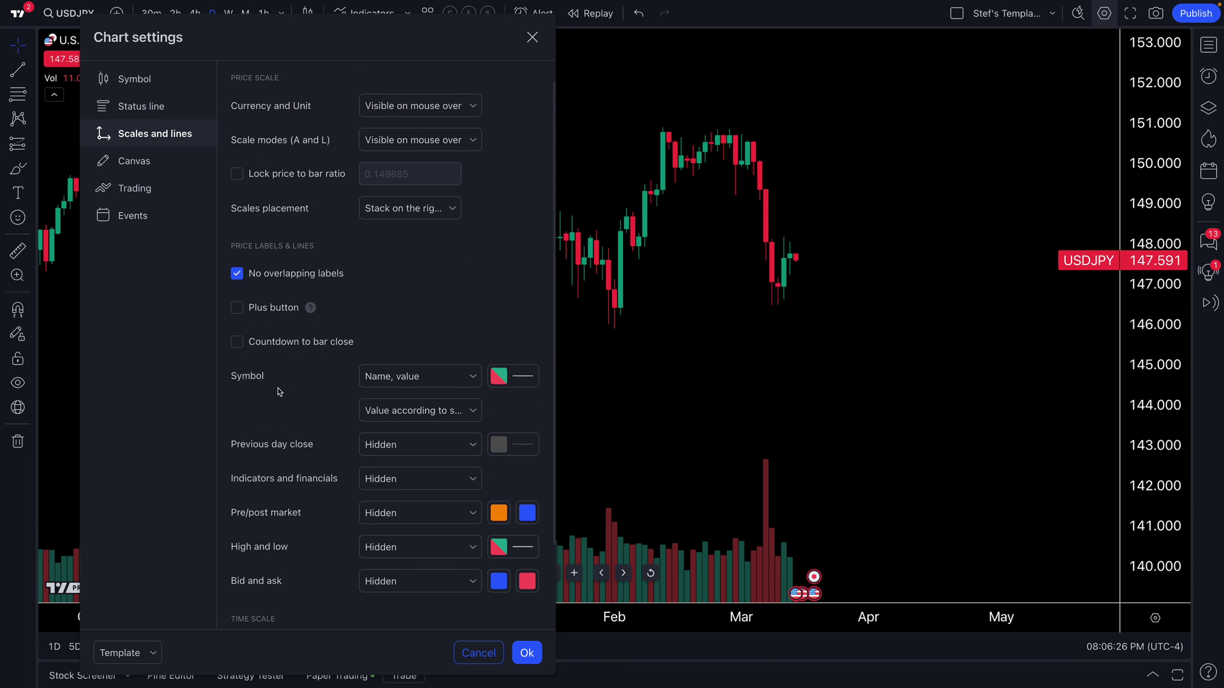
{"action": "left_click", "coordinate": [153, 211]}
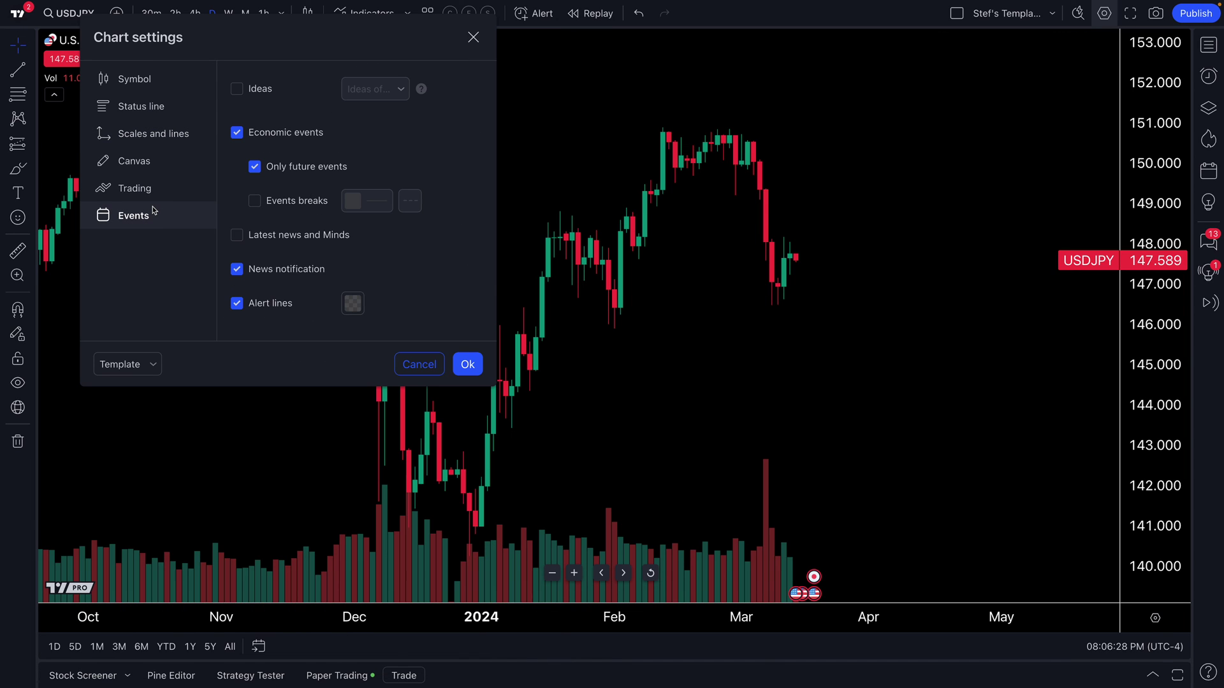